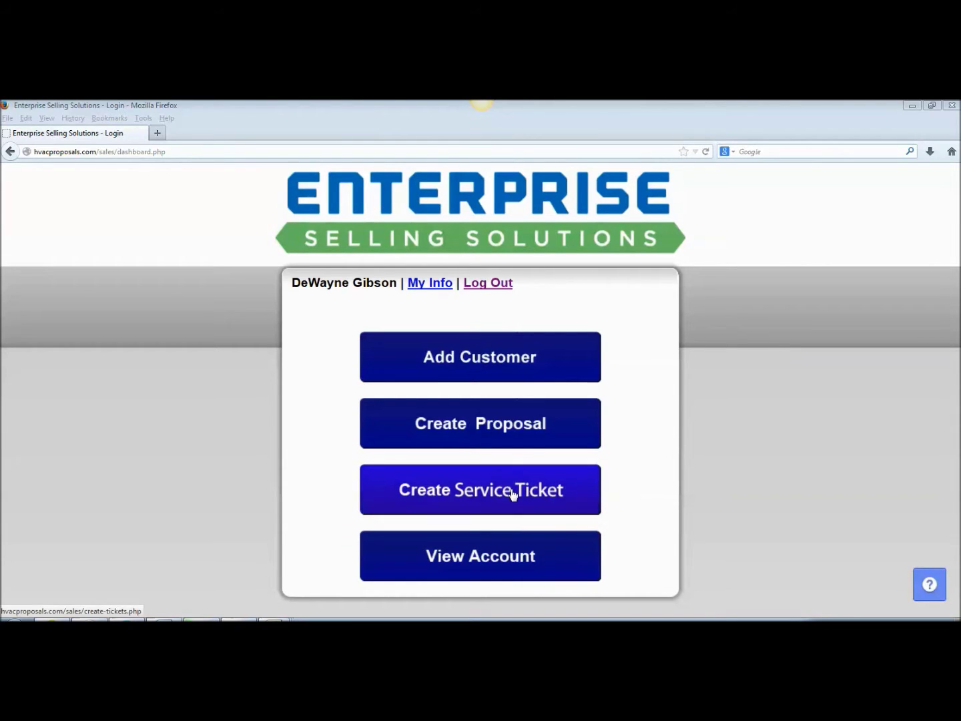
Open the Add Customer form and scroll through its fields.
left_click(496, 367)
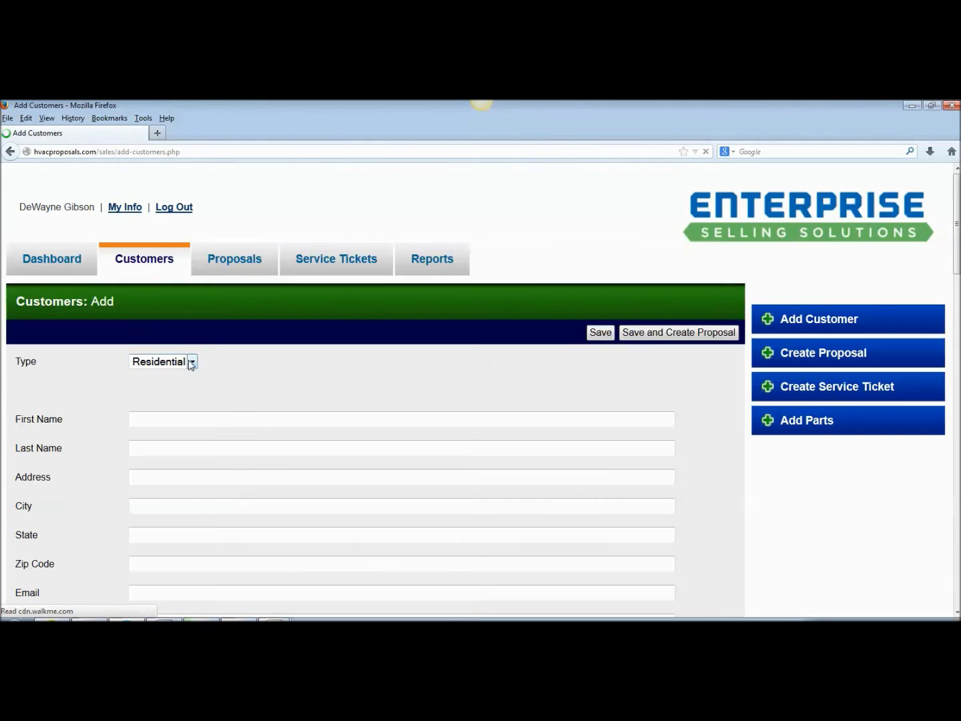
scroll(624, 387, "down", 3)
scroll(291, 246, "down", 3)
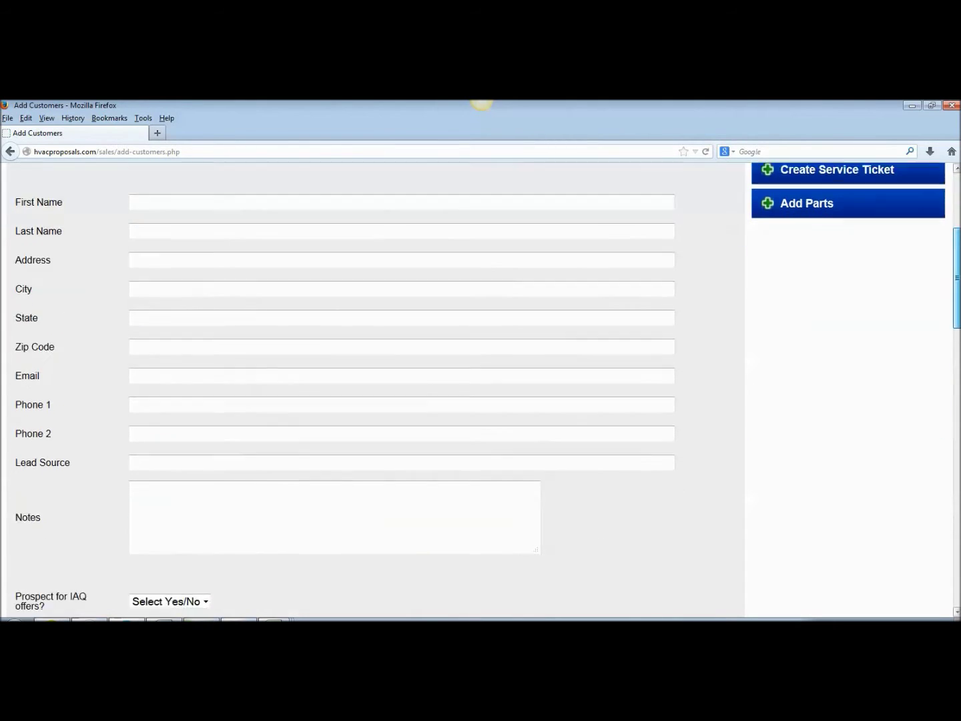
scroll(291, 245, "up", 1)
Look over the first name, Lead Source and maintenance plan fields, then begin a new service ticket.
left_click(292, 246)
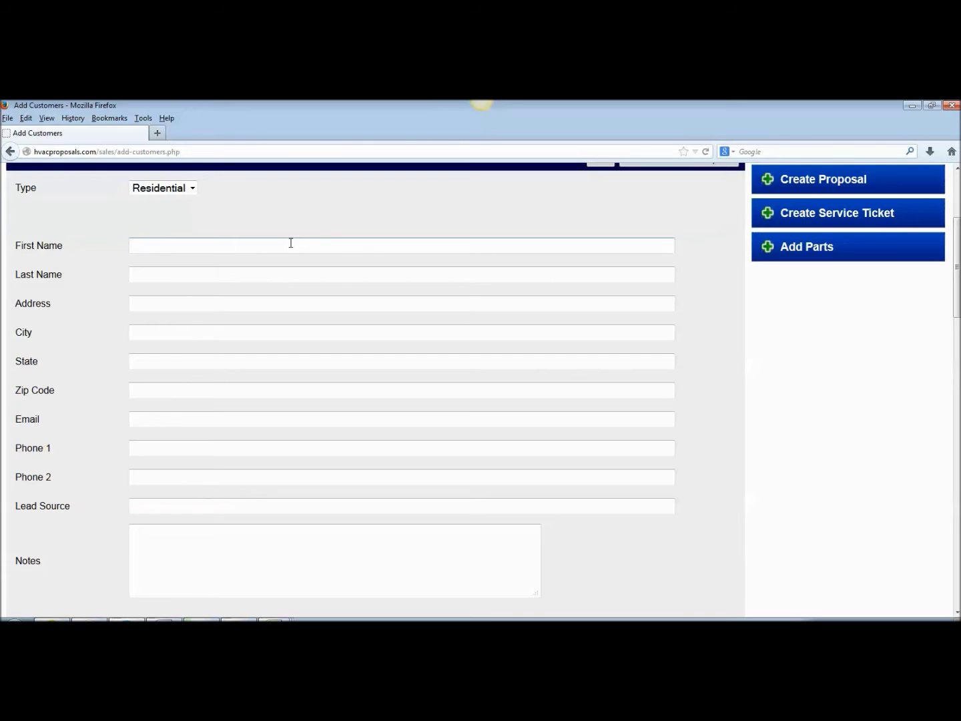
left_click(328, 501)
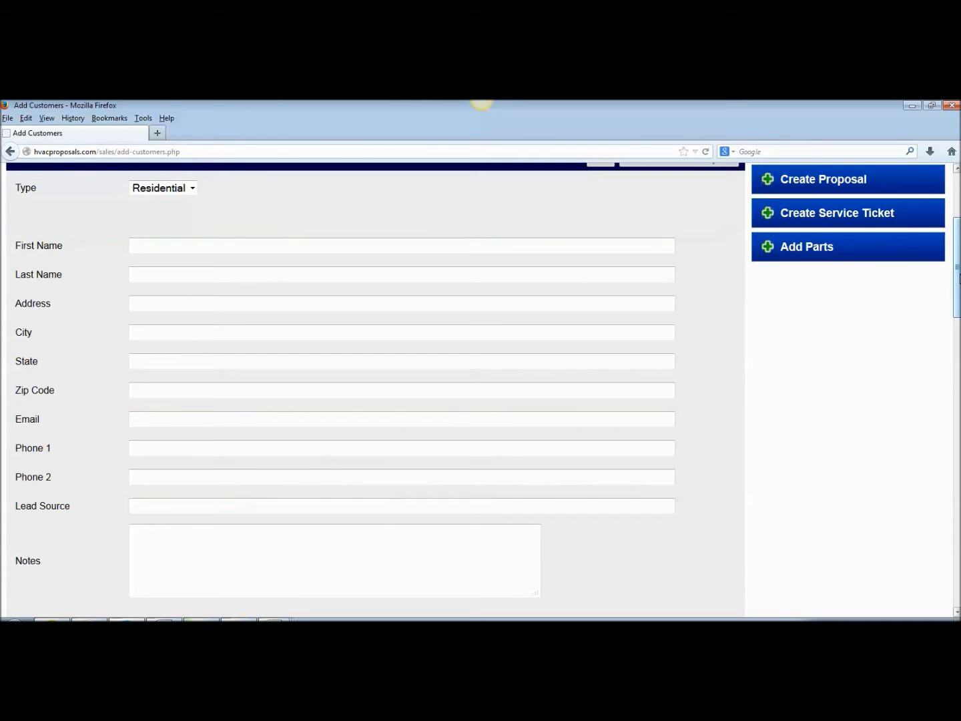
left_click_drag(959, 277, 959, 343)
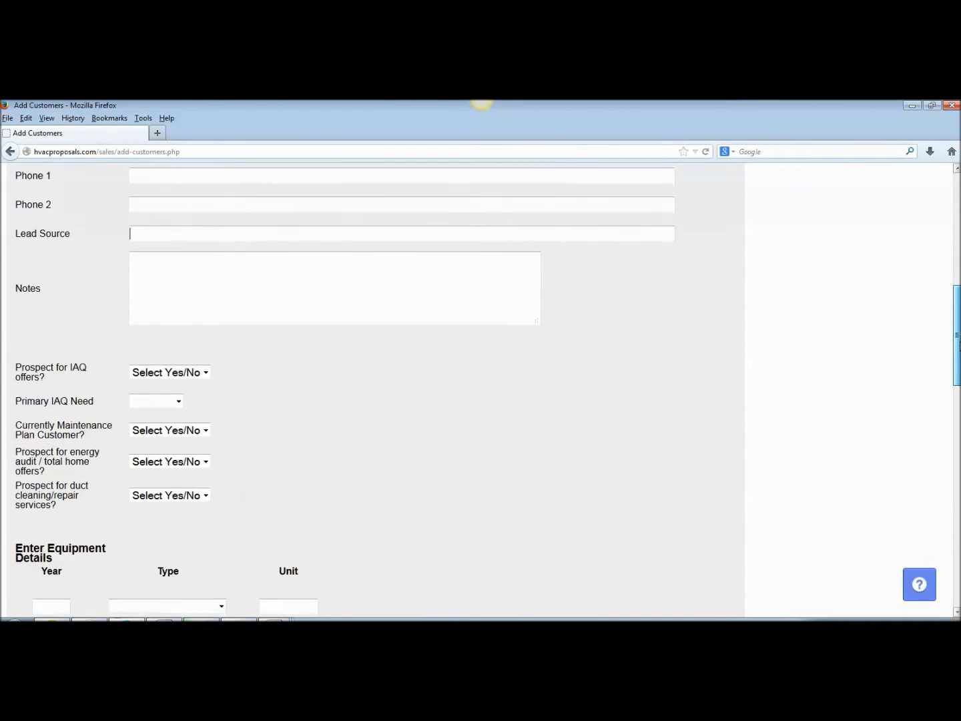
left_click(207, 428)
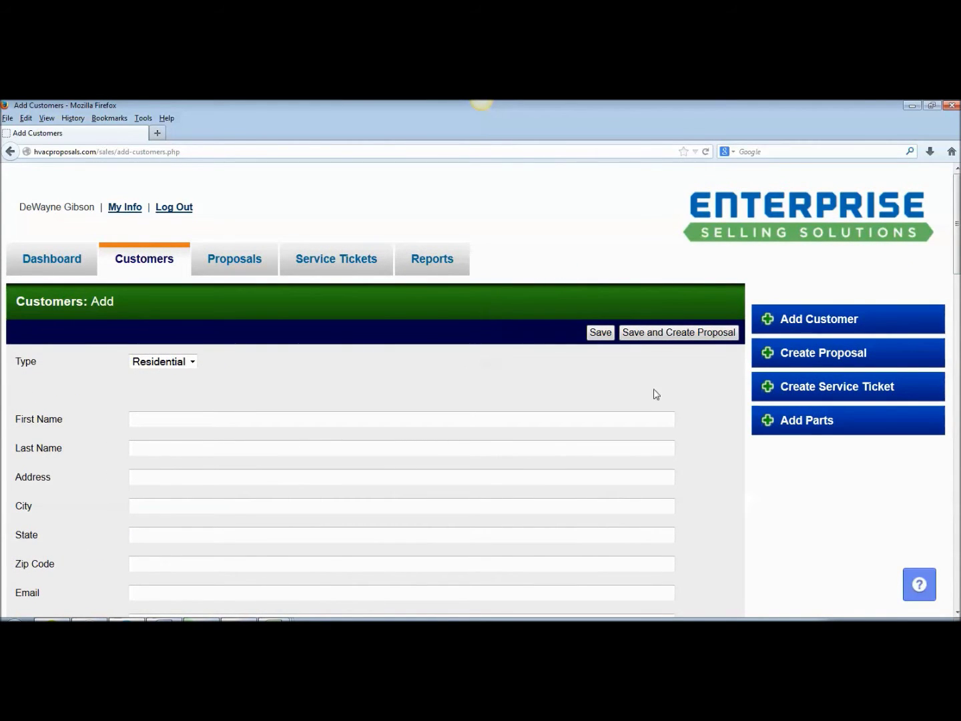
left_click(787, 394)
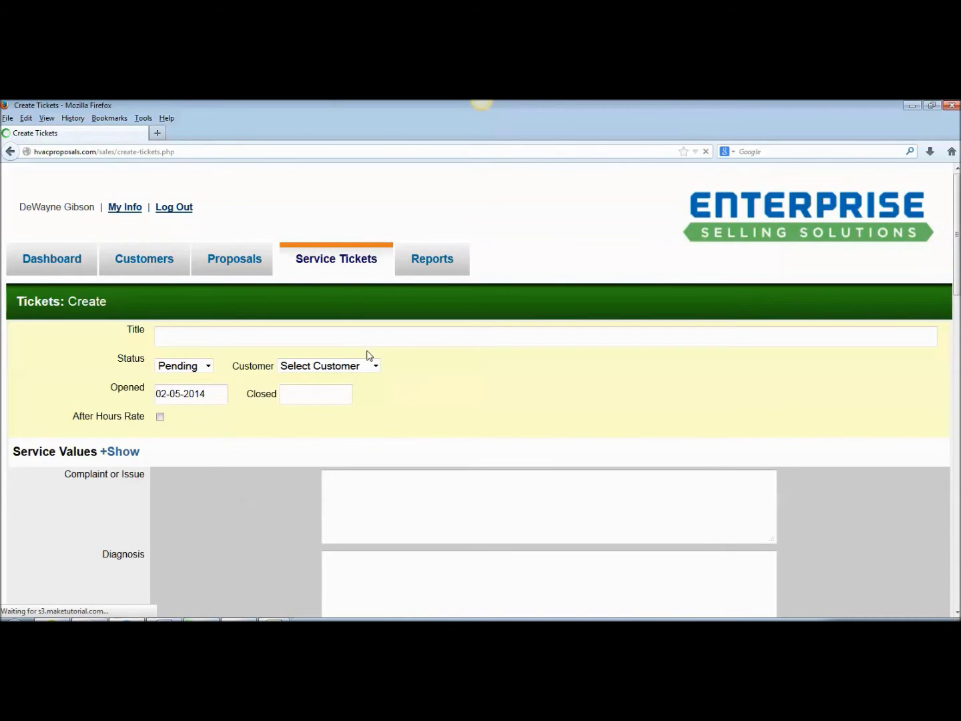
Title the ticket with the customer's first name followed by 'Upstairs System'.
left_click(360, 334)
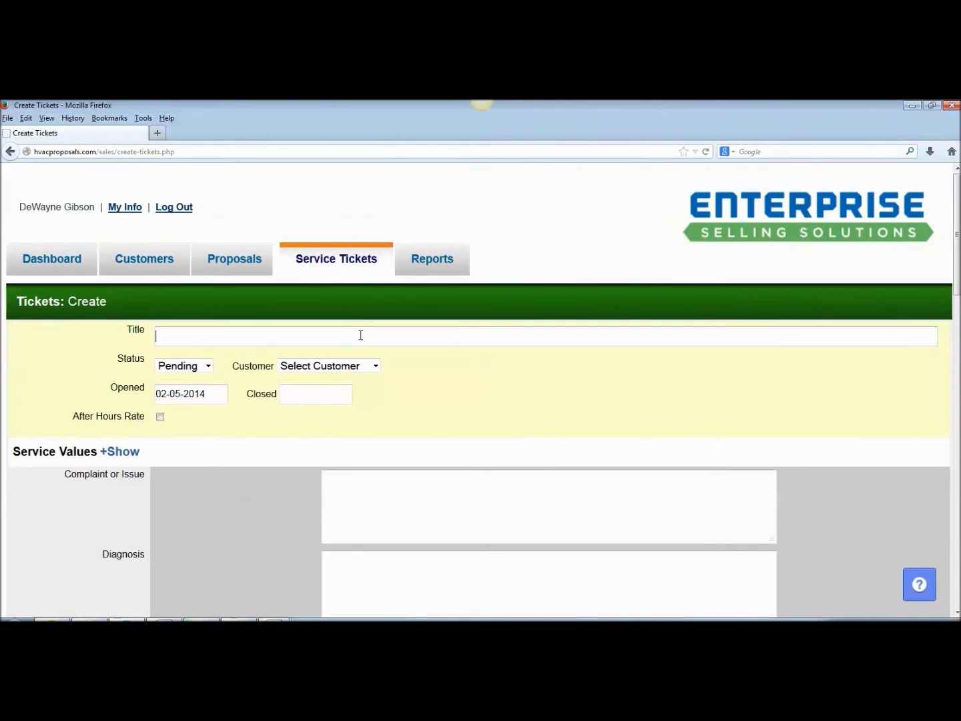
type("John's Upstair System")
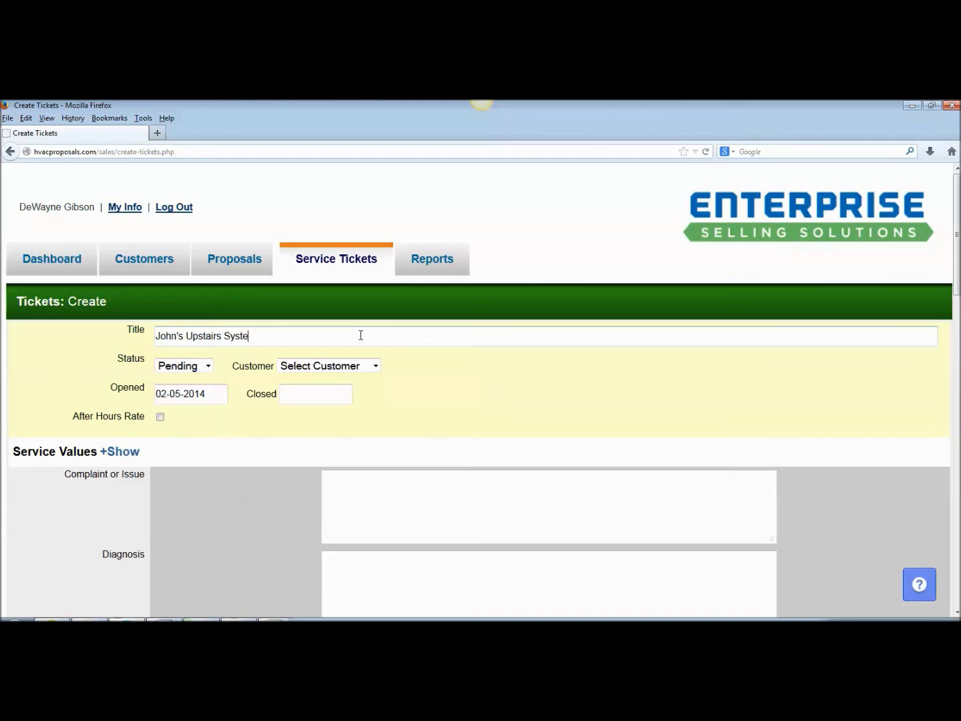
Search 'john' in the Customer list to assign the customer, then scroll down to Service Values.
left_click(375, 366)
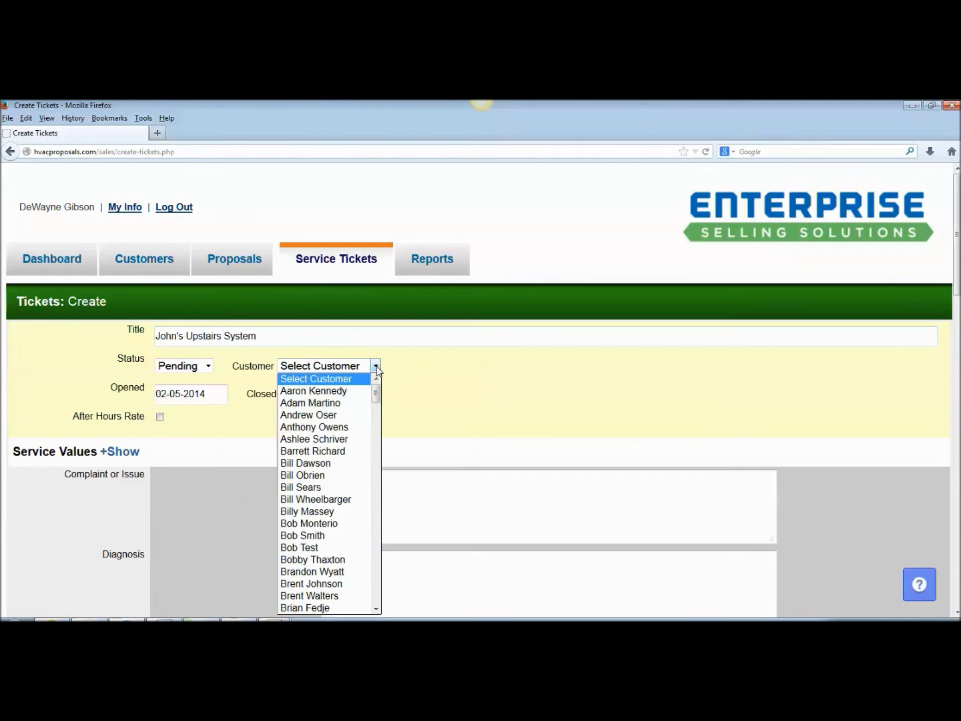
type("john")
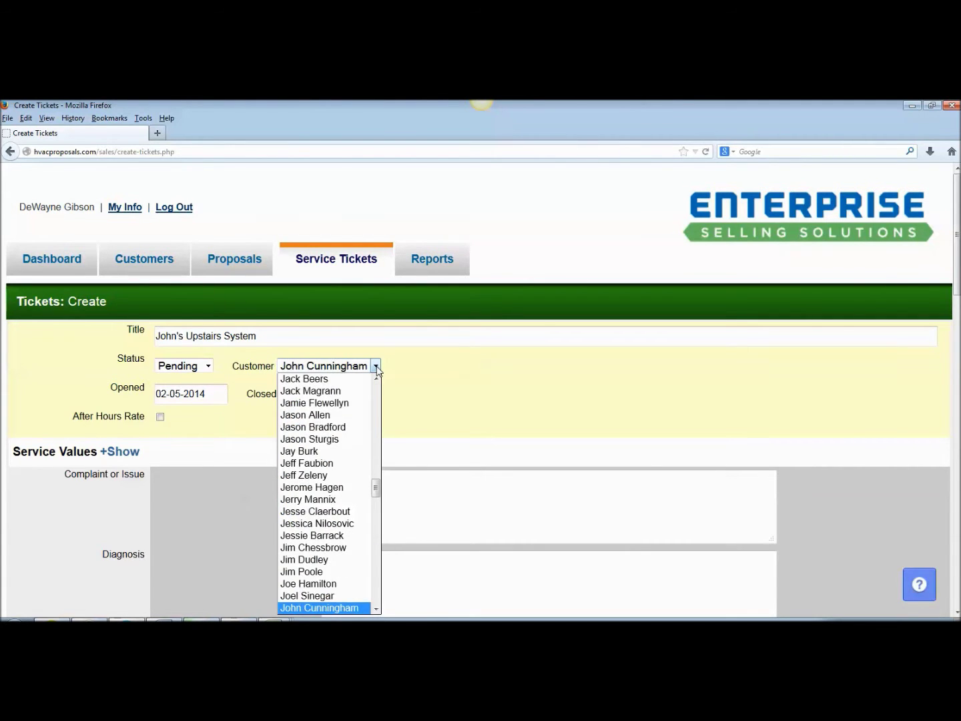
key("Tab")
left_click(476, 437)
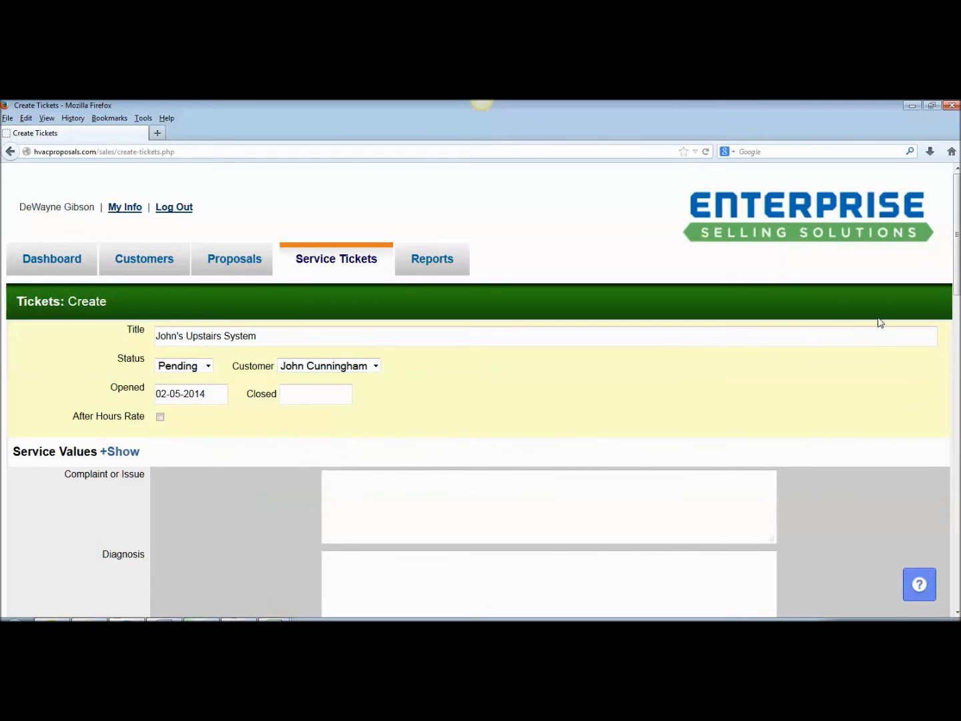
left_click_drag(954, 282, 954, 356)
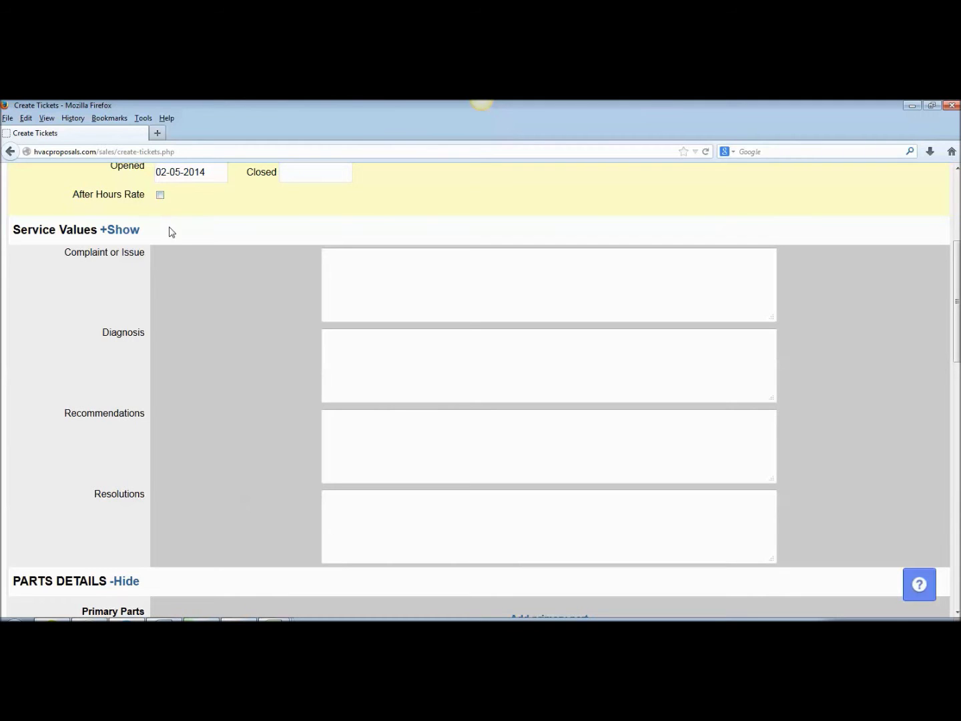
Enter indoor fan amperage 2.1 and voltage 230 in both before- and after-repair boxes.
left_click(118, 231)
left_click(452, 313)
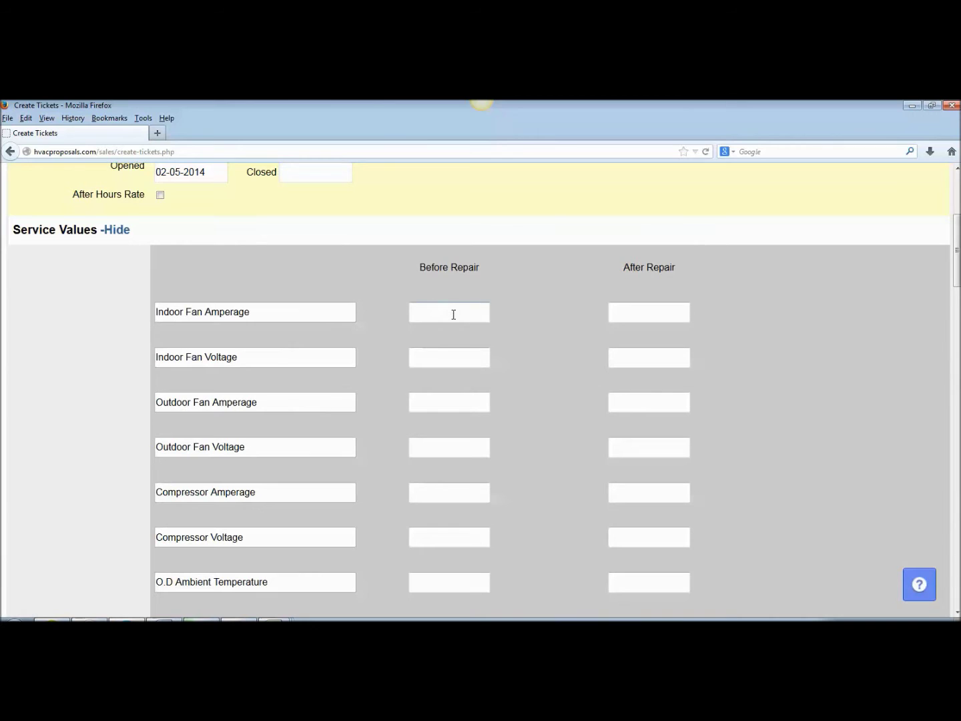
type("2.1")
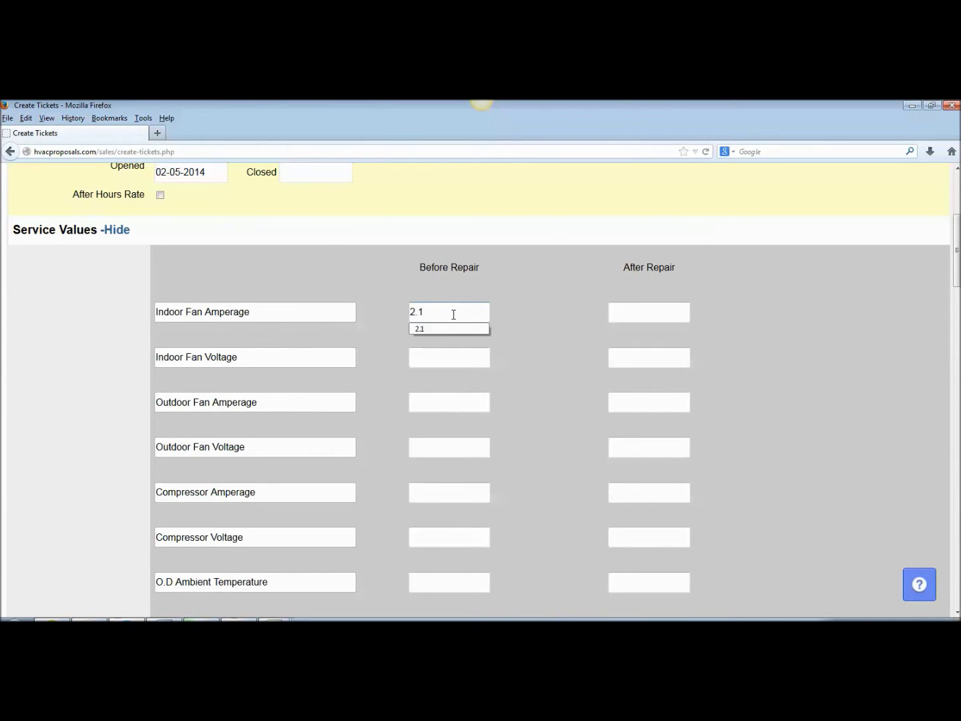
key("Tab")
type("2.1")
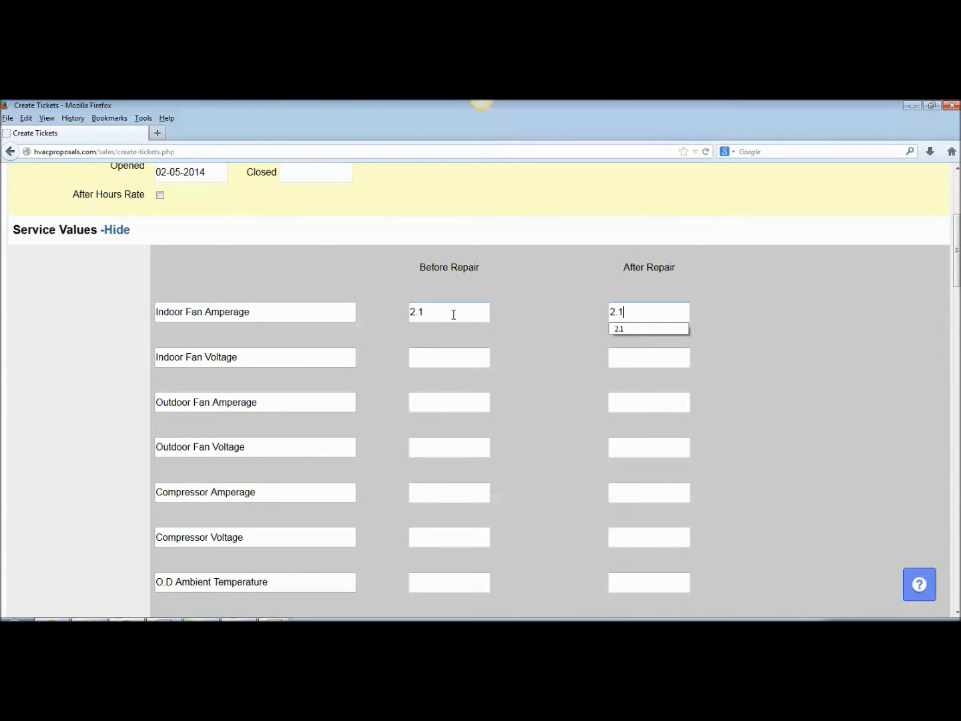
key("Tab")
type("230")
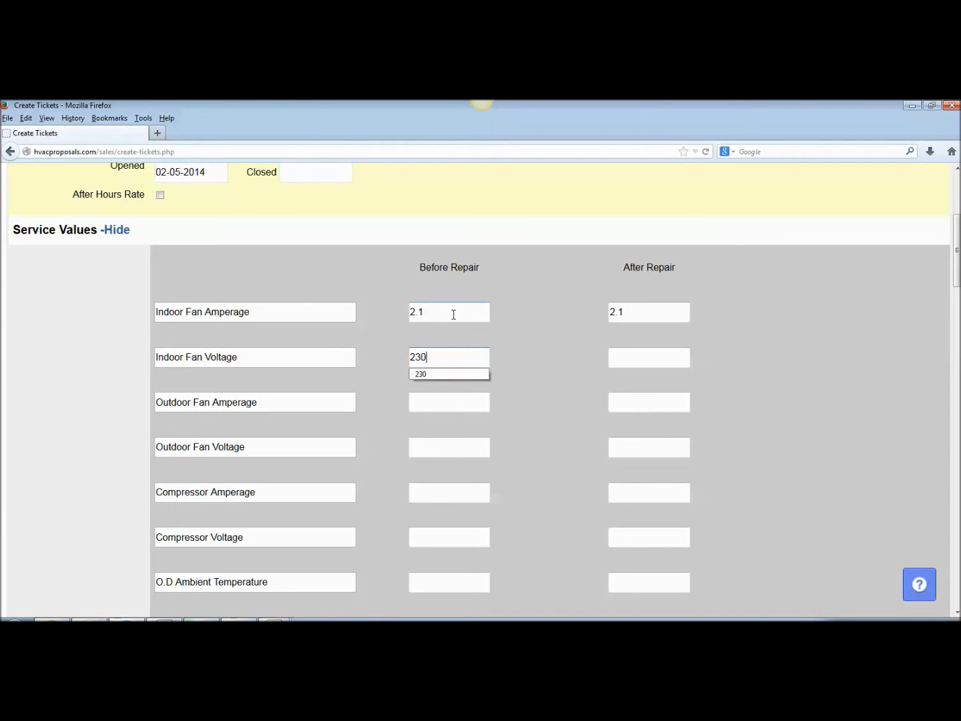
key("Tab")
type("230")
key("Tab")
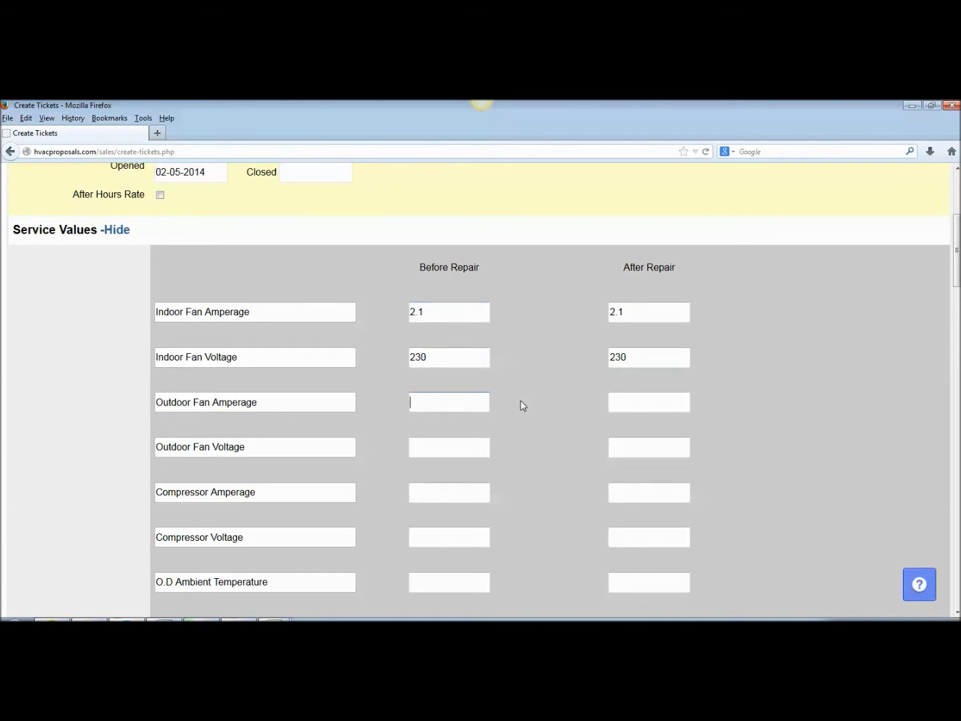
left_click(463, 401)
key("Escape")
Collapse Service Values and enter complaint 'No A/C' and diagnosis 'Found Bad Compressor'.
left_click(117, 231)
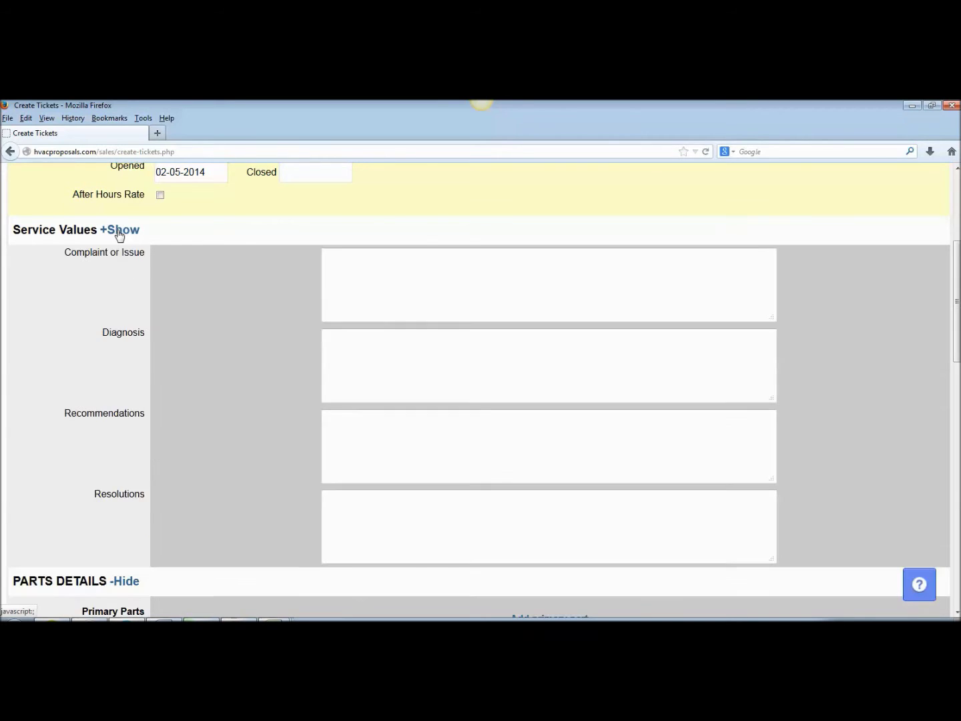
left_click(400, 277)
type("No A/C")
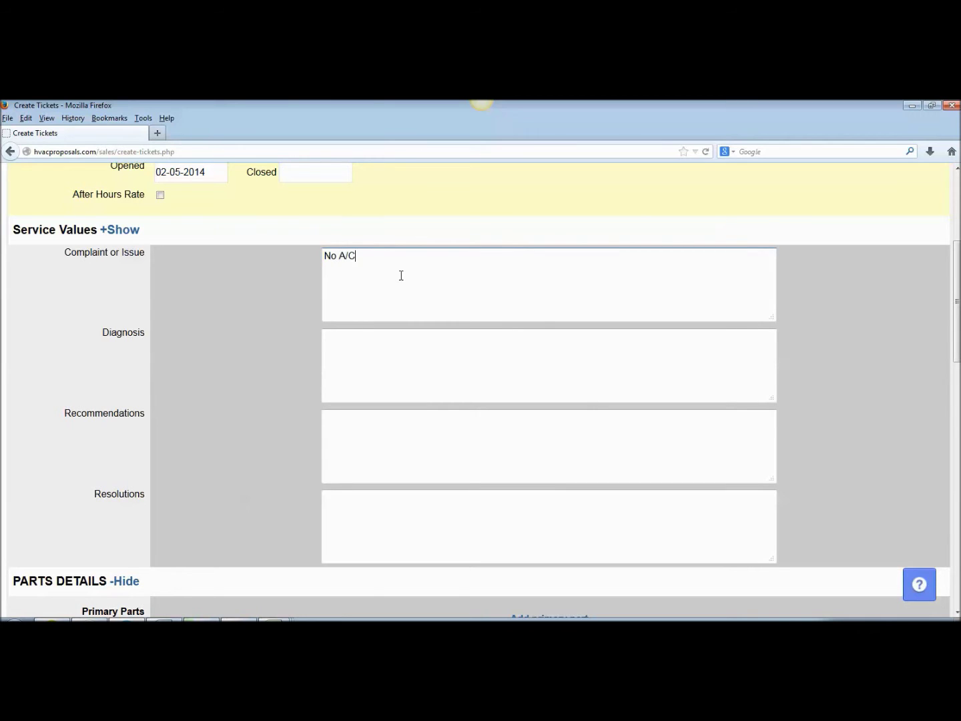
key("Tab")
type("Found B")
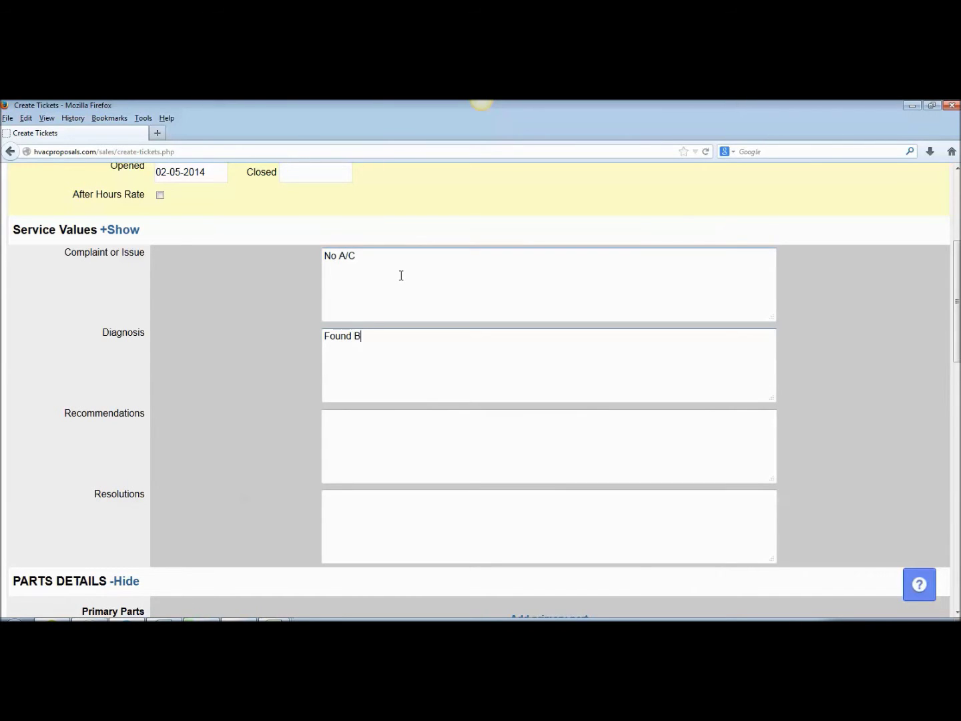
type("ad Compressor")
Write the recommendation 'Replacing the Compressor and Capacitor' and scroll down to Parts Details.
key("Tab")
type("Replace")
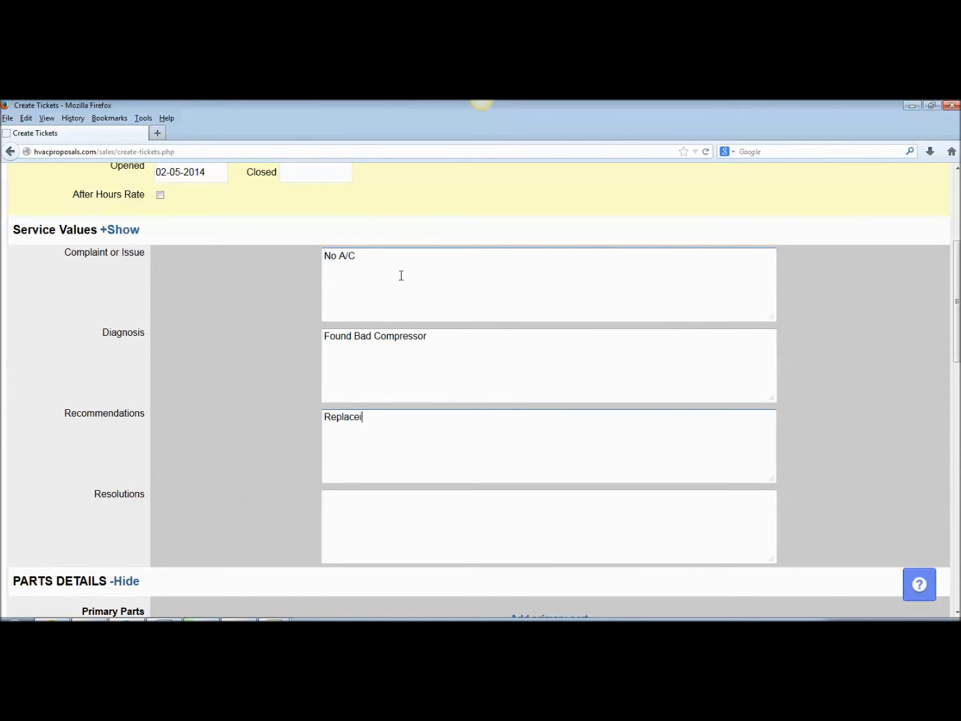
key("BackSpace")
type("ing the Compressor and C")
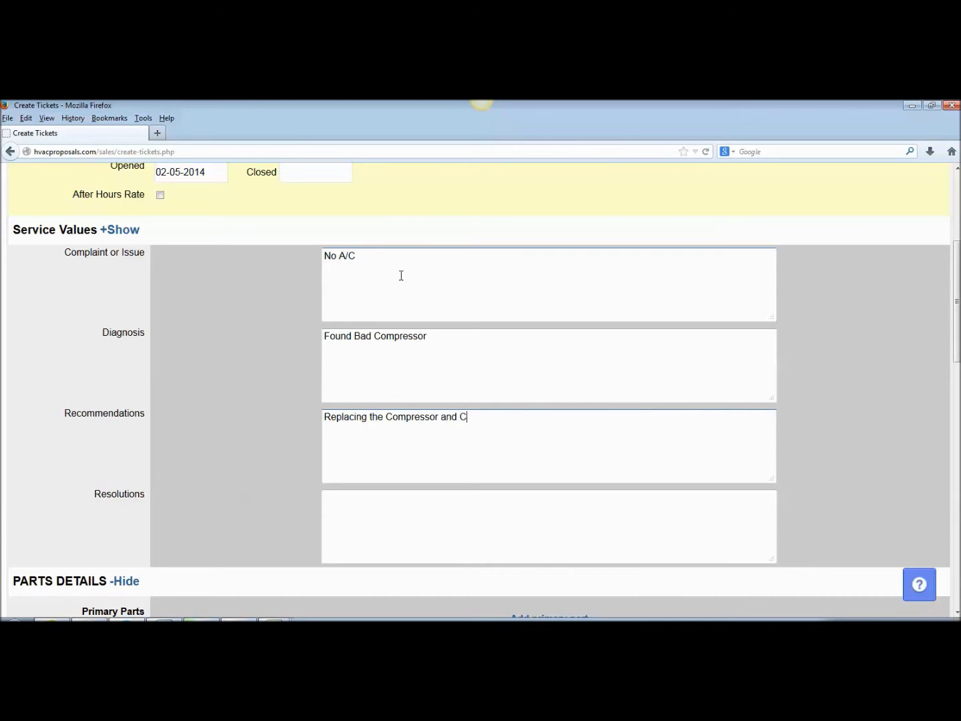
type("apacitor")
key("Tab")
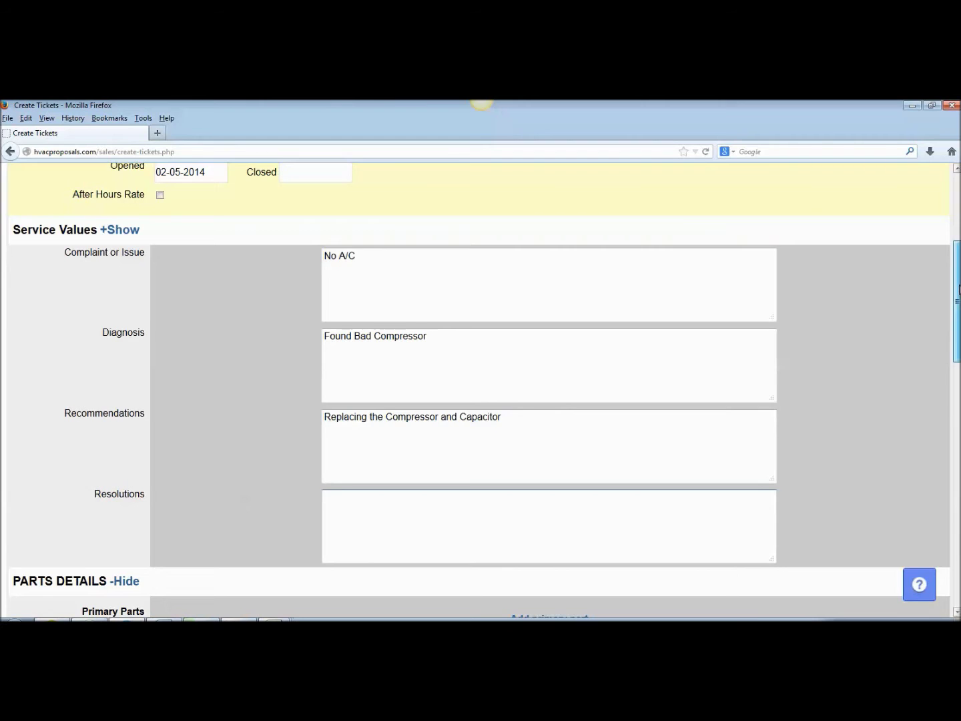
scroll(480, 391, "down", 5)
scroll(830, 341, "down", 1)
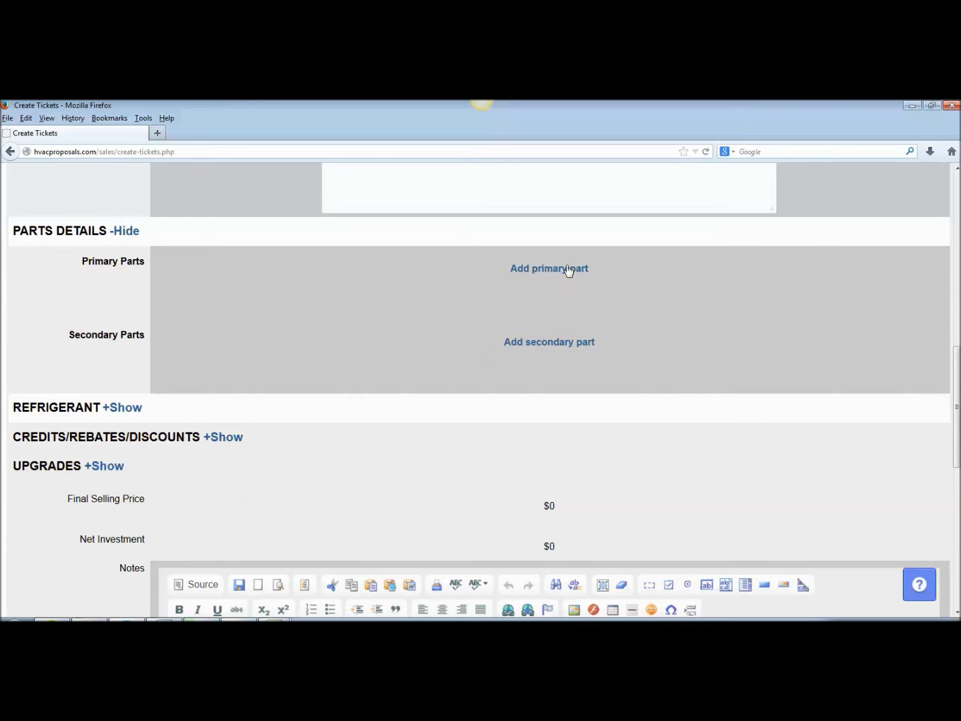
Search 'compr' and add the 3.5 to 4.0 Ton Compressor as the primary part.
left_click(568, 270)
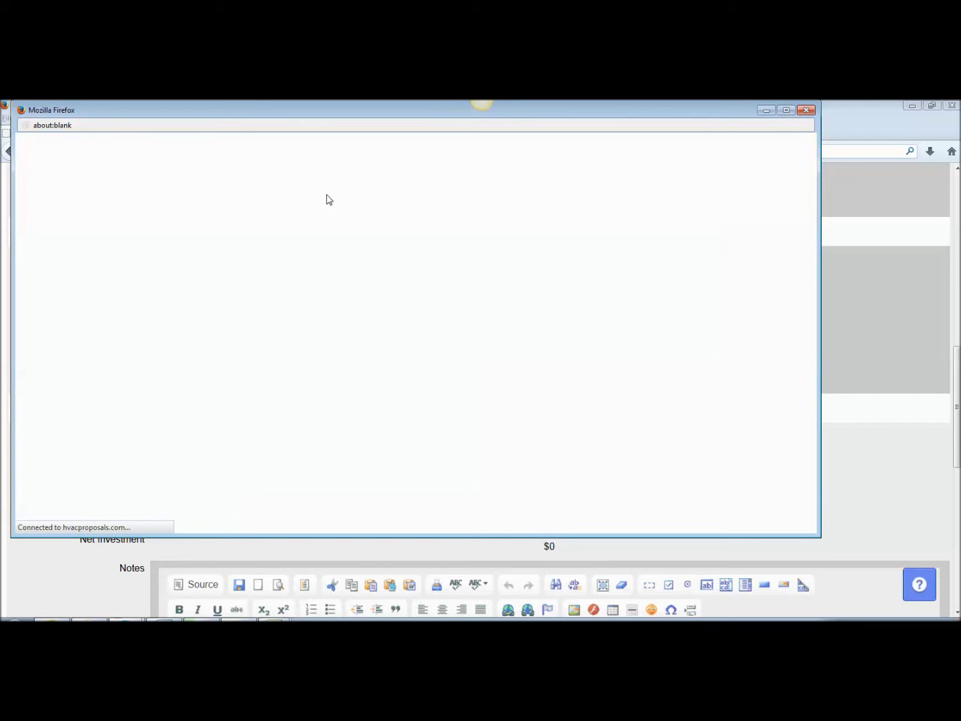
left_click_drag(327, 112, 397, 166)
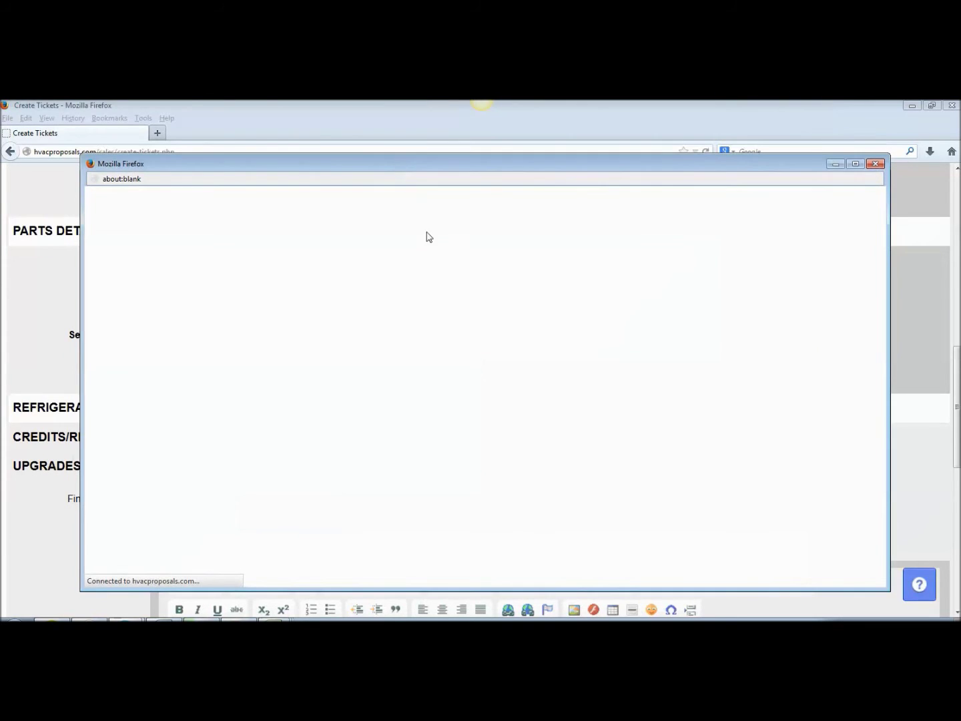
left_click(409, 260)
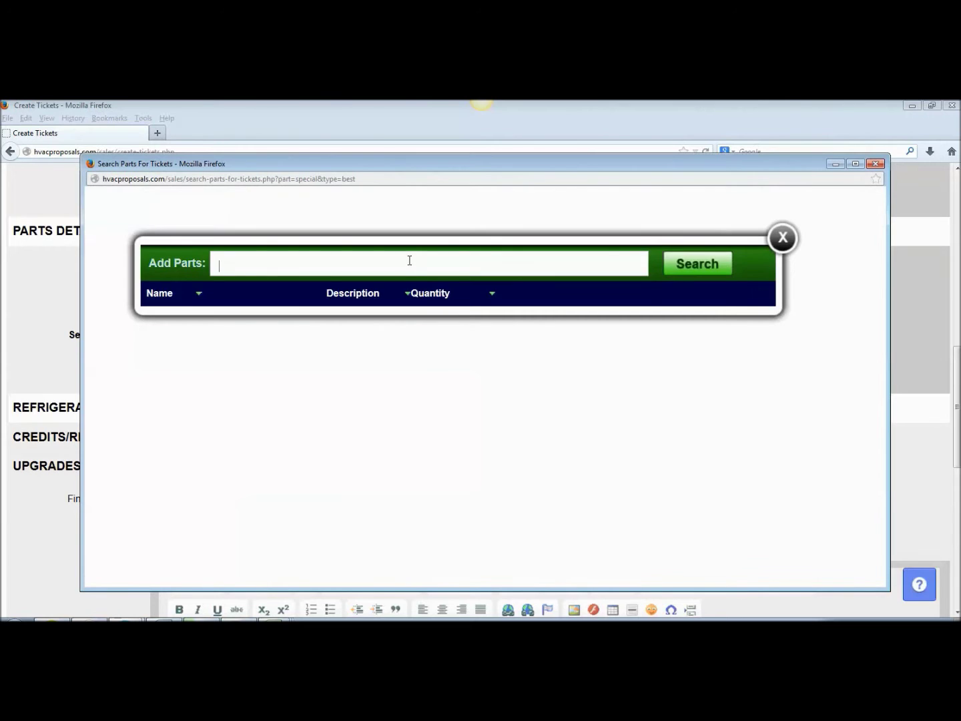
type("compr")
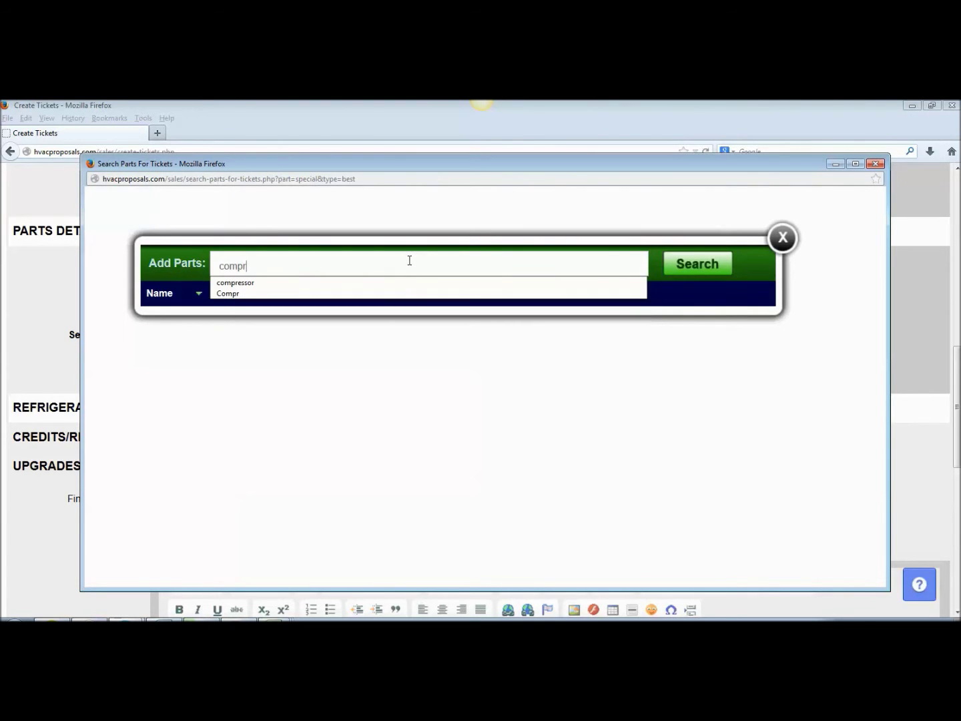
key("Return")
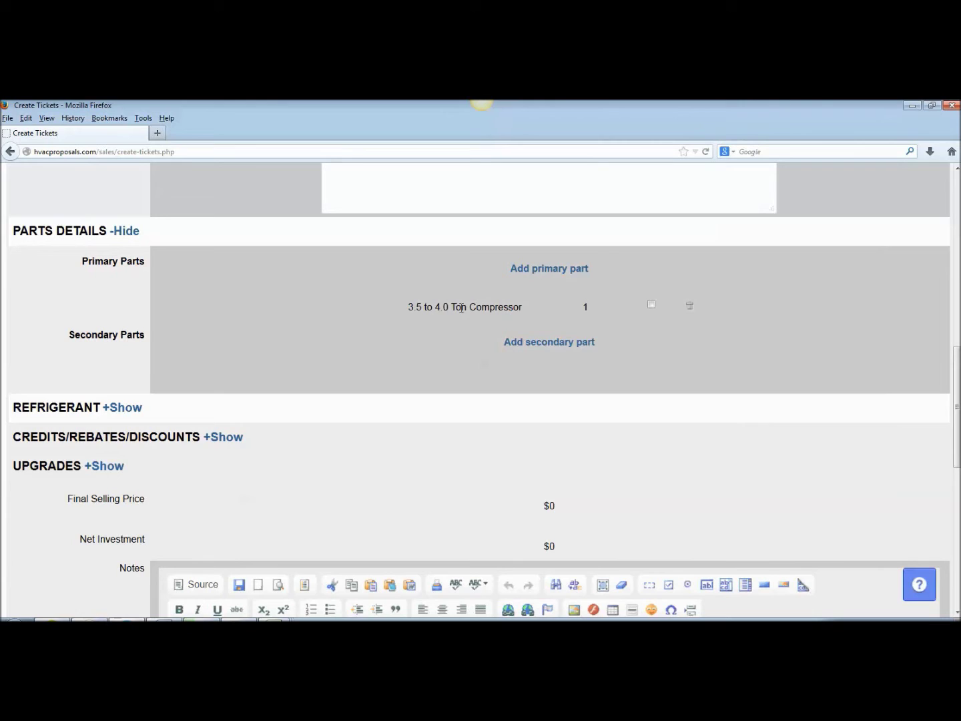
Search 'capac' and add the Capacitor as the secondary part.
left_click(551, 347)
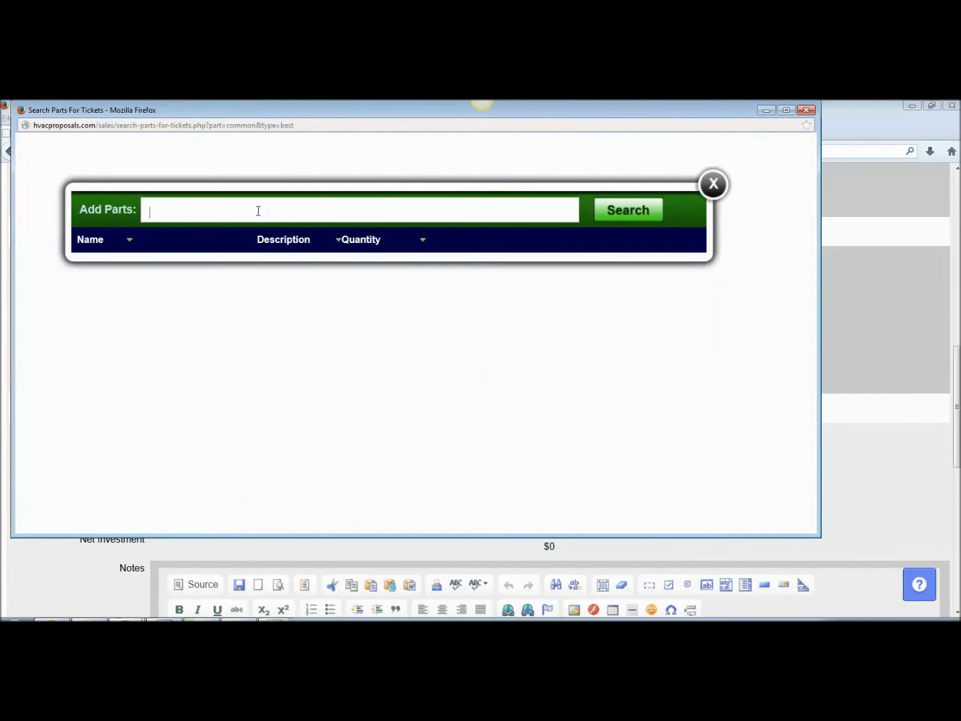
type("capac")
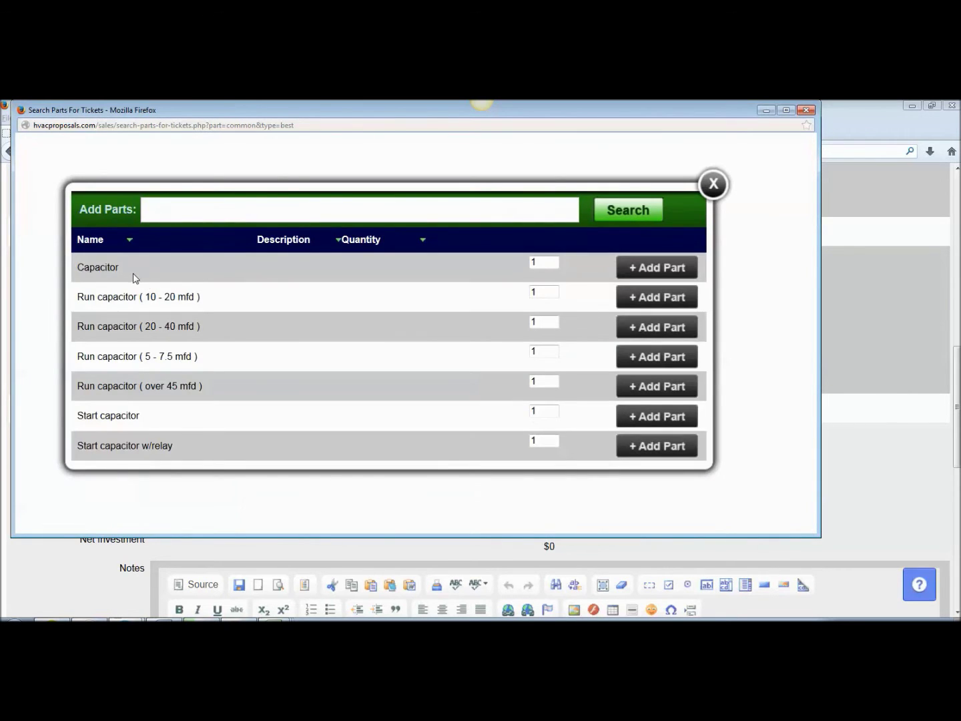
left_click(636, 267)
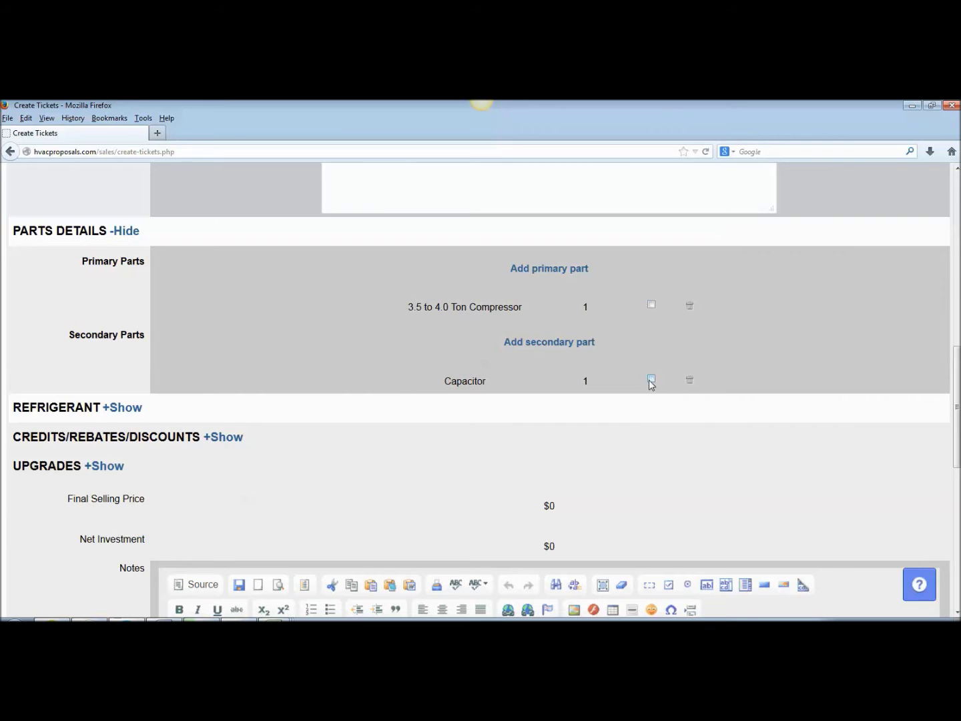
left_click_drag(957, 412, 957, 456)
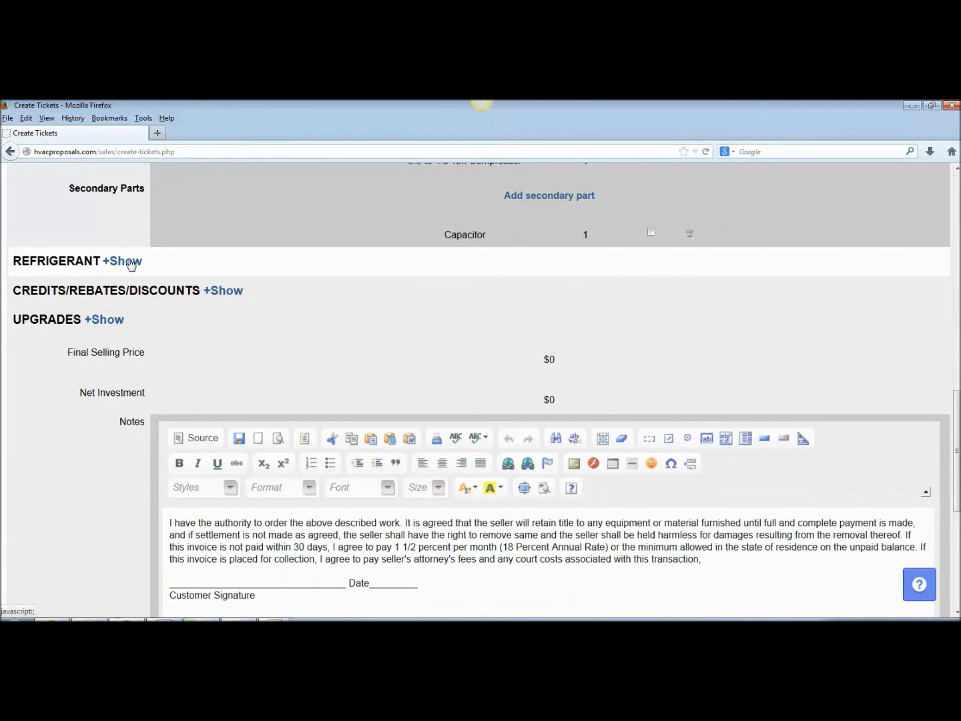
left_click(130, 262)
left_click(441, 295)
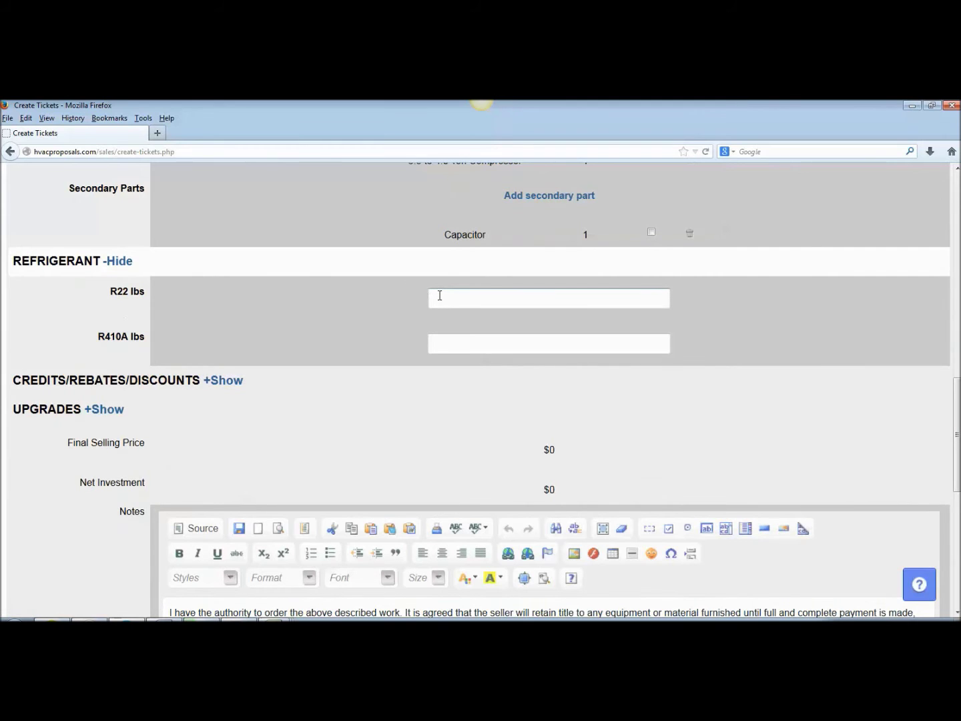
left_click(440, 295)
left_click(121, 262)
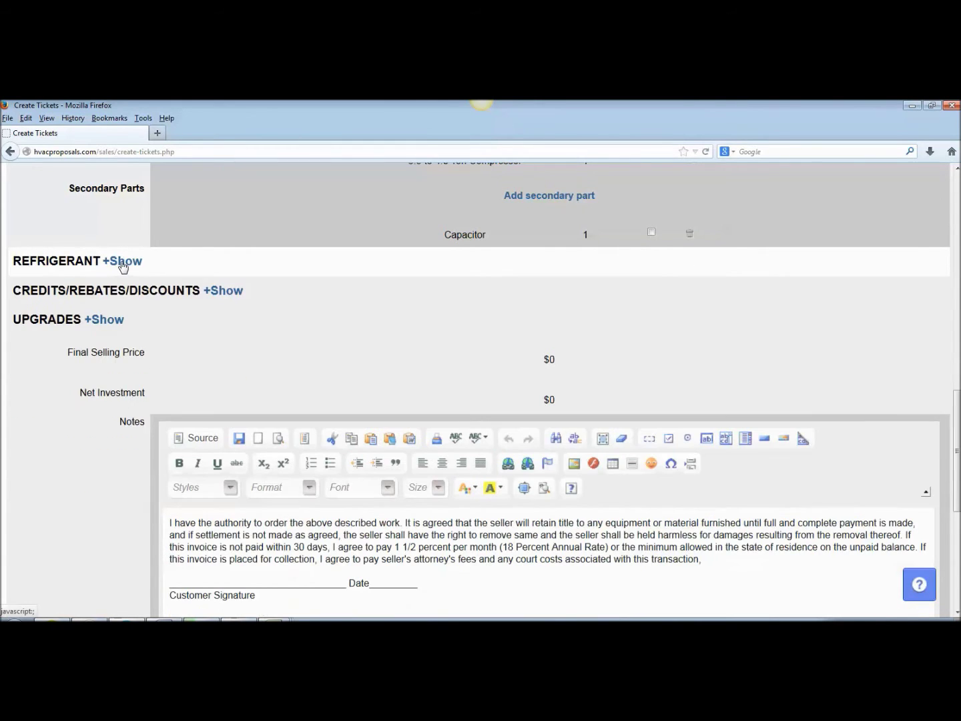
left_click_drag(956, 453, 957, 570)
Check the Diagnostic Fee field and save the ticket.
left_click(512, 484)
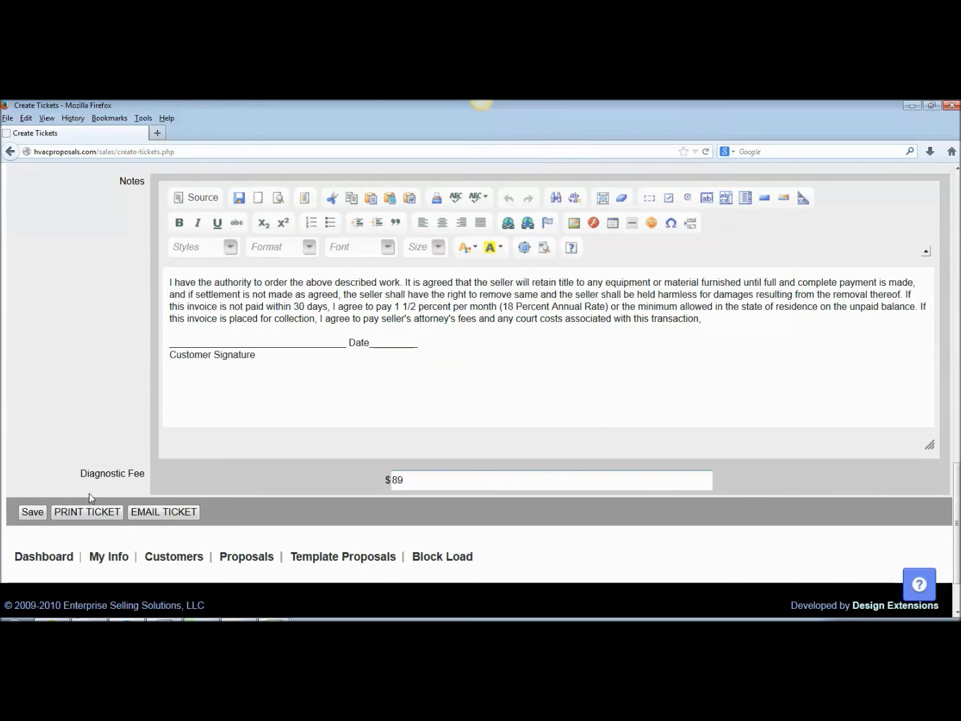
left_click(33, 513)
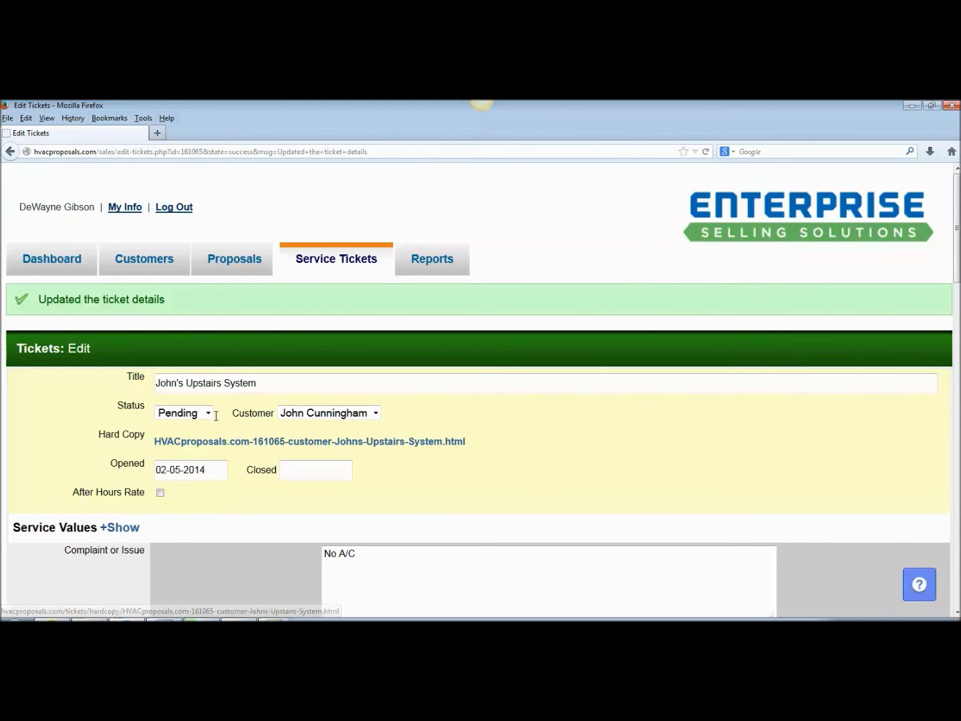
Open the hard copy and review complaint 'No A/C', diagnosis and recommended repair.
left_click(281, 443)
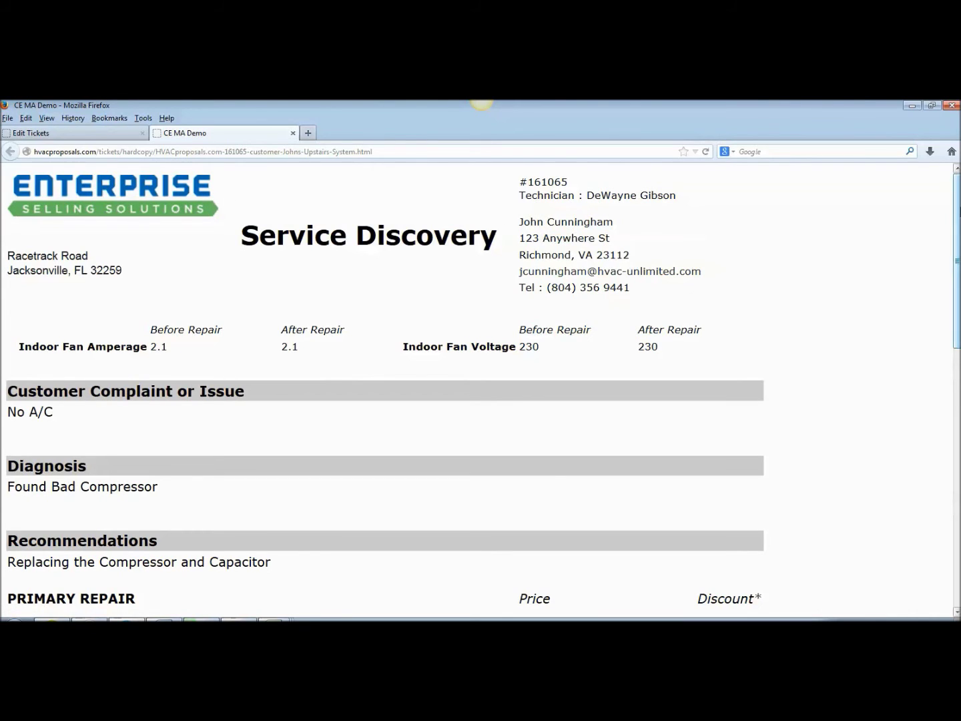
scroll(957, 260, "down", 4)
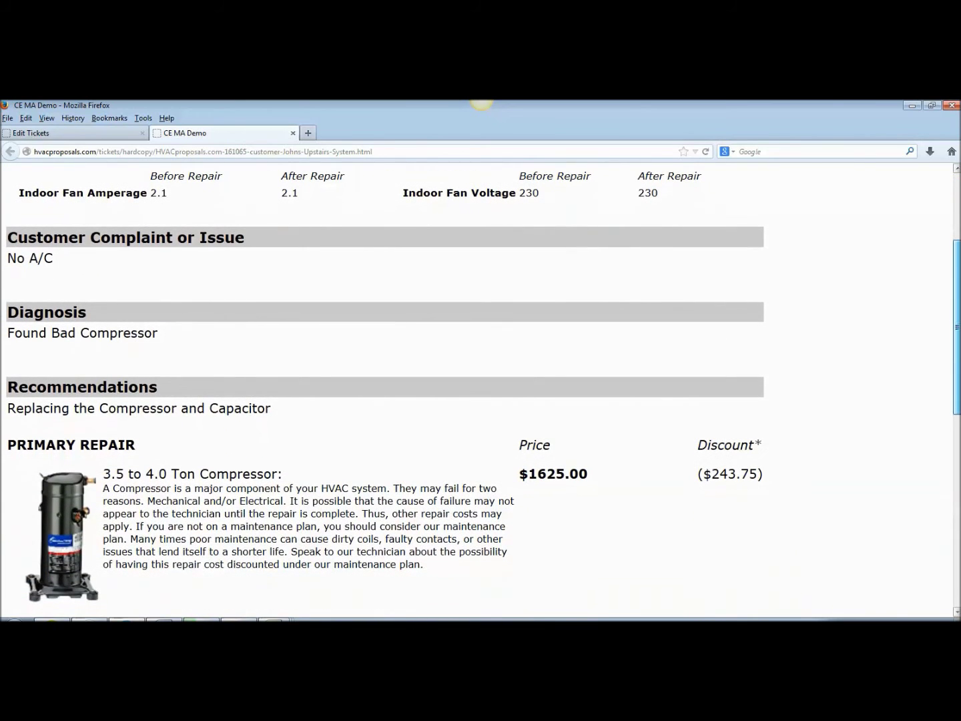
left_click_drag(52, 259, 8, 266)
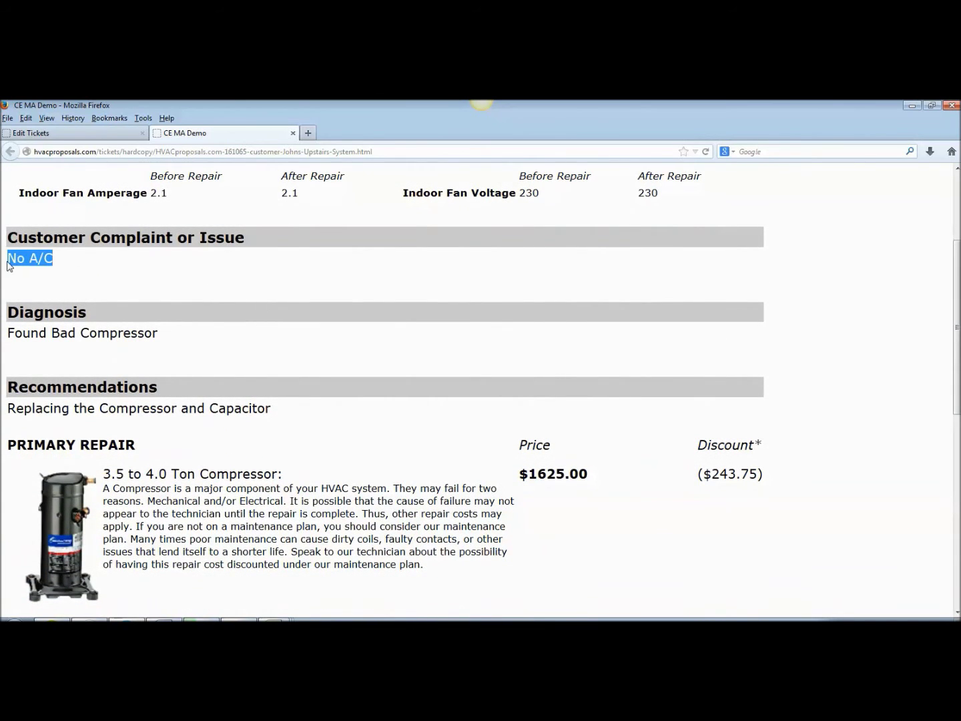
left_click_drag(165, 342, 10, 346)
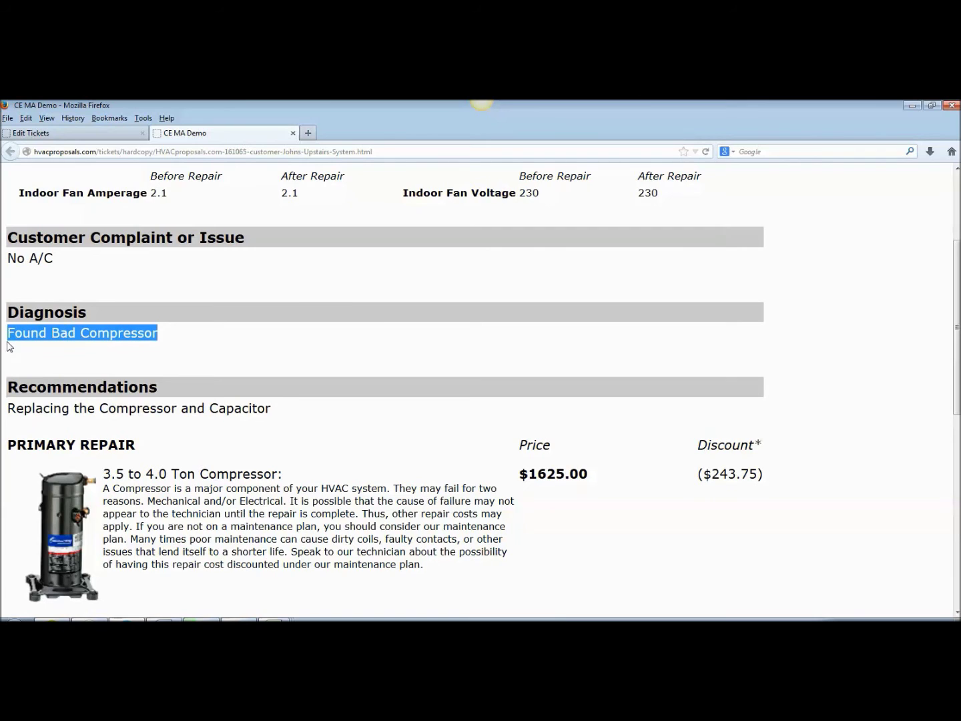
left_click_drag(8, 410, 305, 411)
left_click_drag(957, 328, 958, 419)
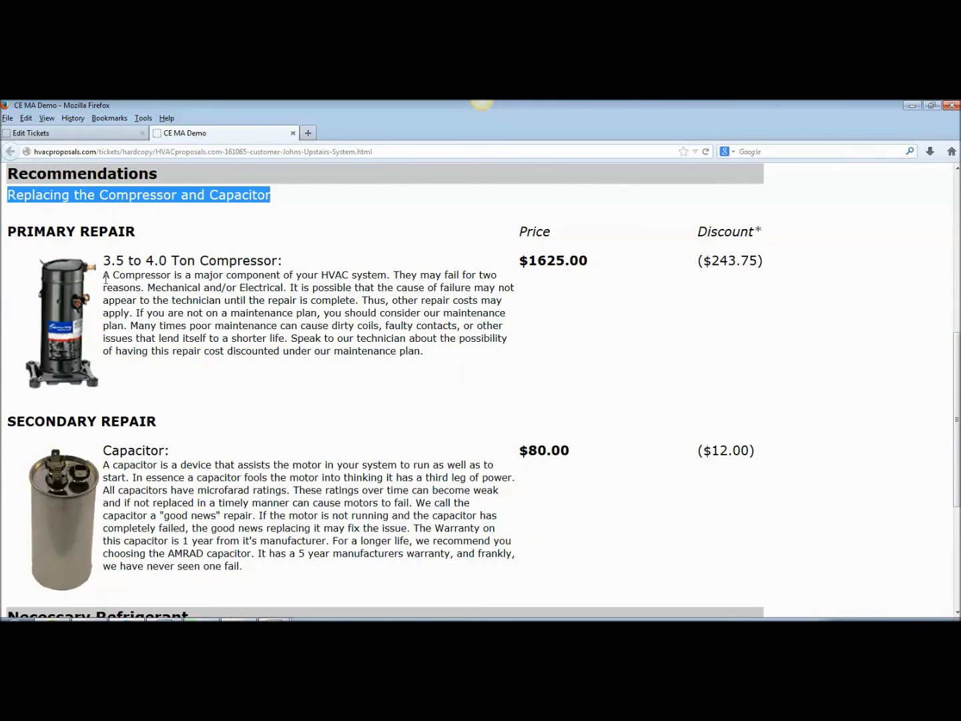
Check the compressor price 1625.00 and capacitor price 80.00, then return to Edit Tickets.
left_click_drag(109, 272, 448, 360)
left_click_drag(530, 267, 608, 270)
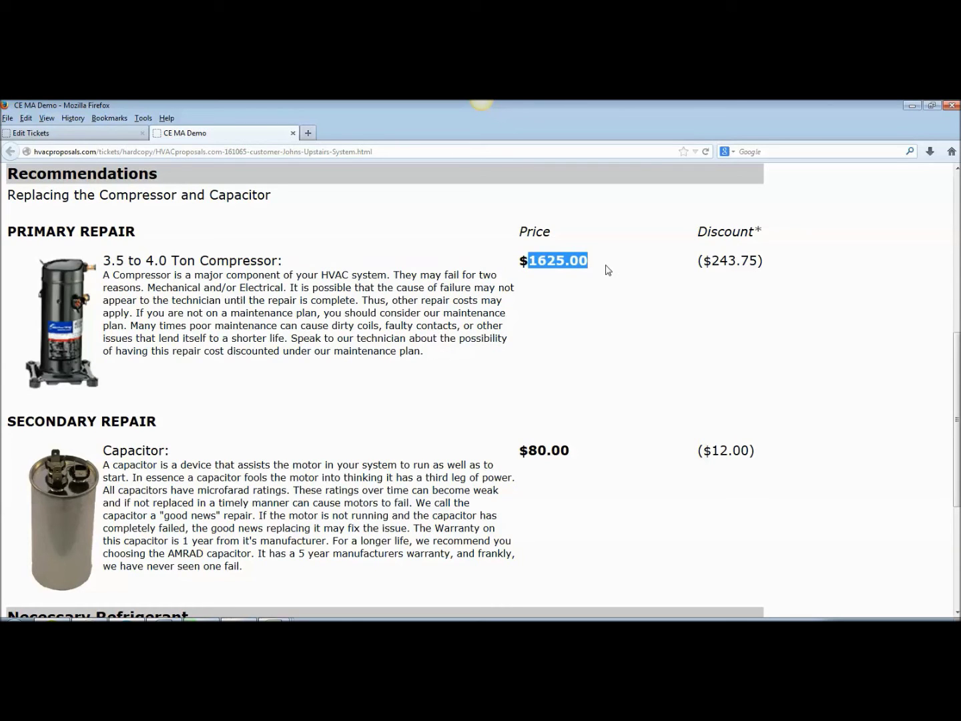
left_click_drag(957, 348, 956, 426)
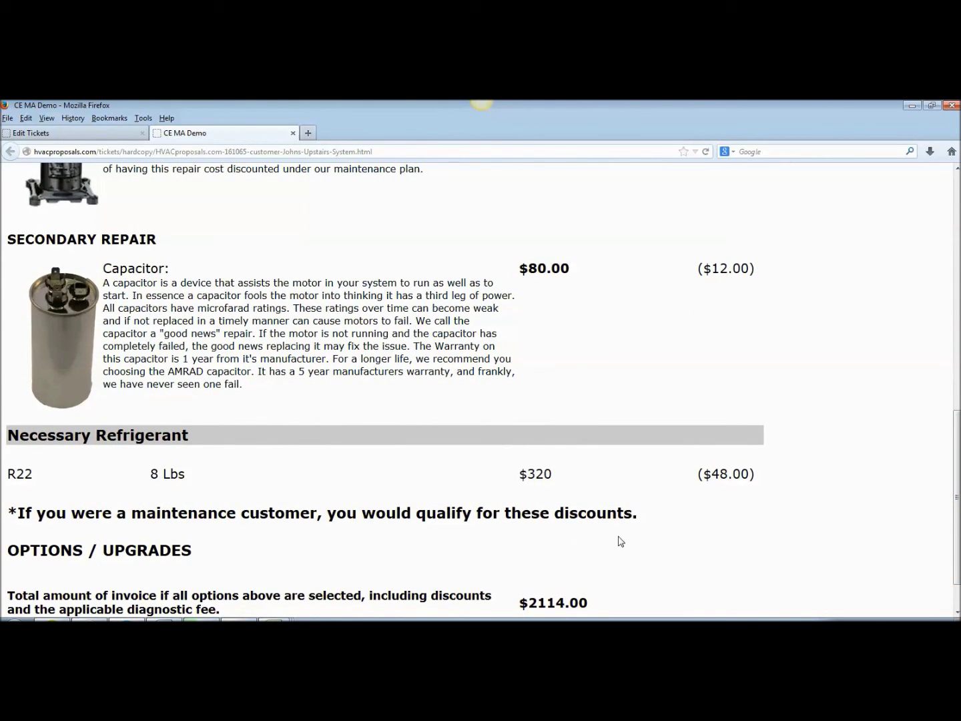
left_click_drag(518, 603, 600, 609)
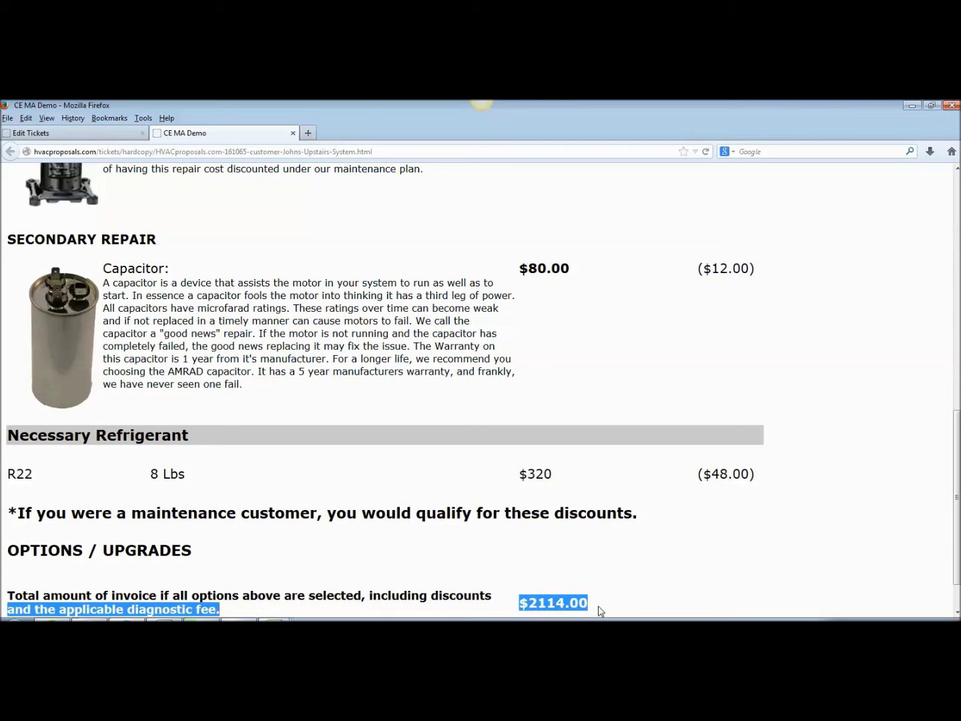
left_click_drag(956, 469, 957, 488)
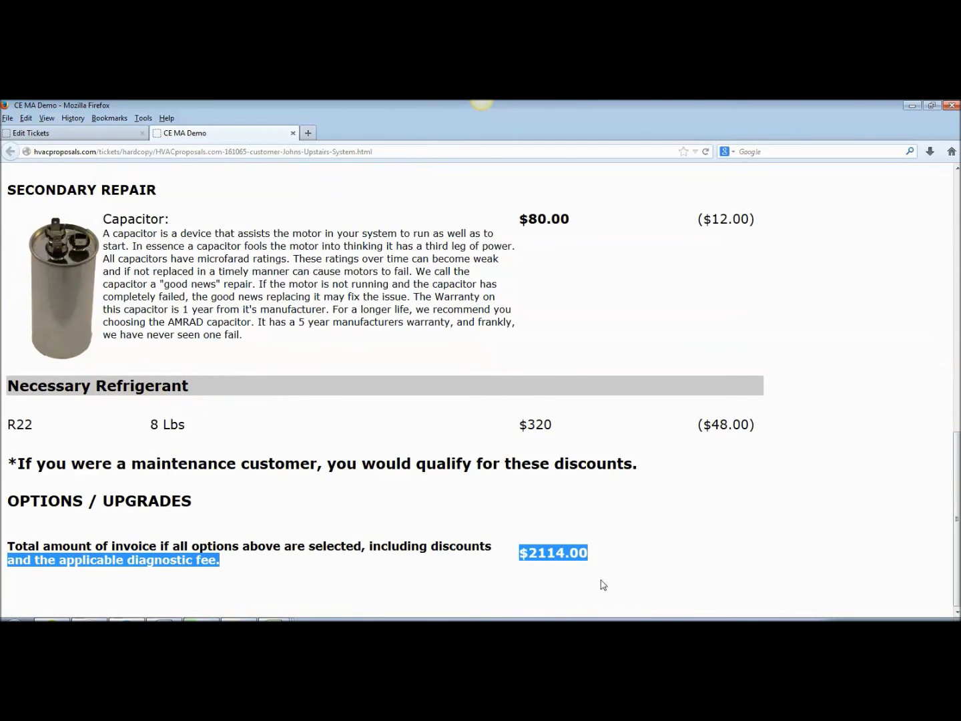
left_click(592, 562)
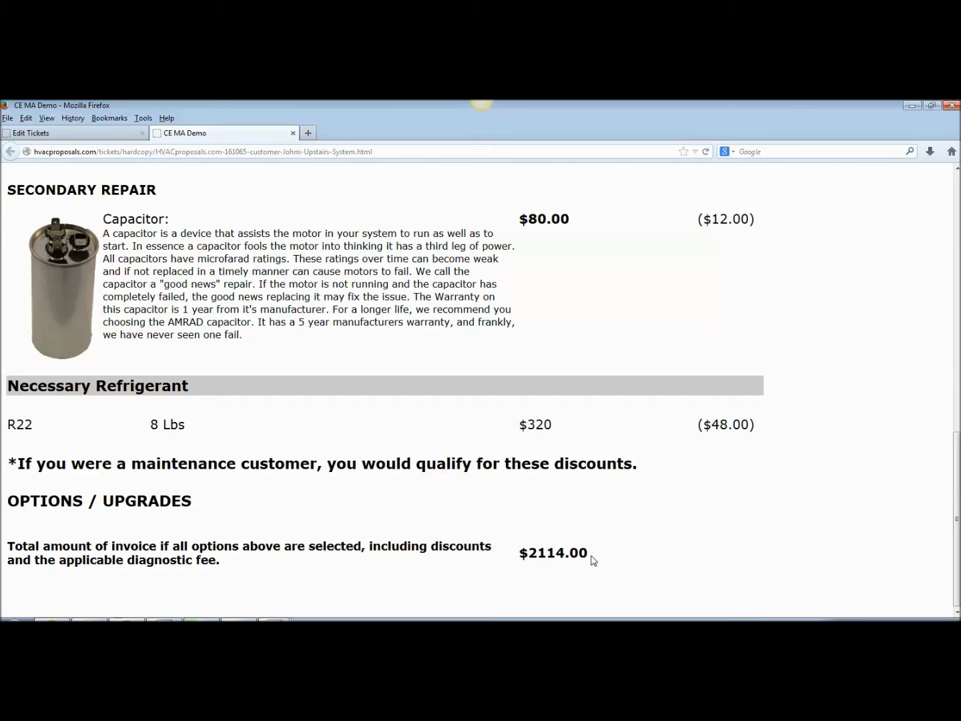
left_click_drag(525, 219, 602, 223)
left_click(93, 136)
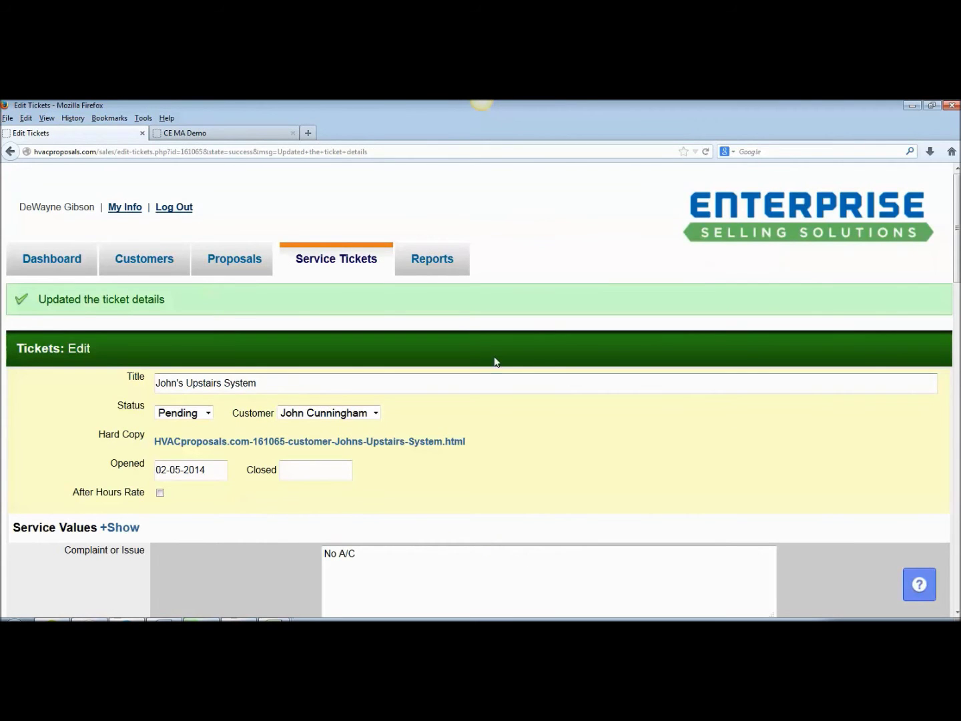
Set the ticket status to Approved with closed date 02-05-2014.
left_click_drag(956, 231, 956, 288)
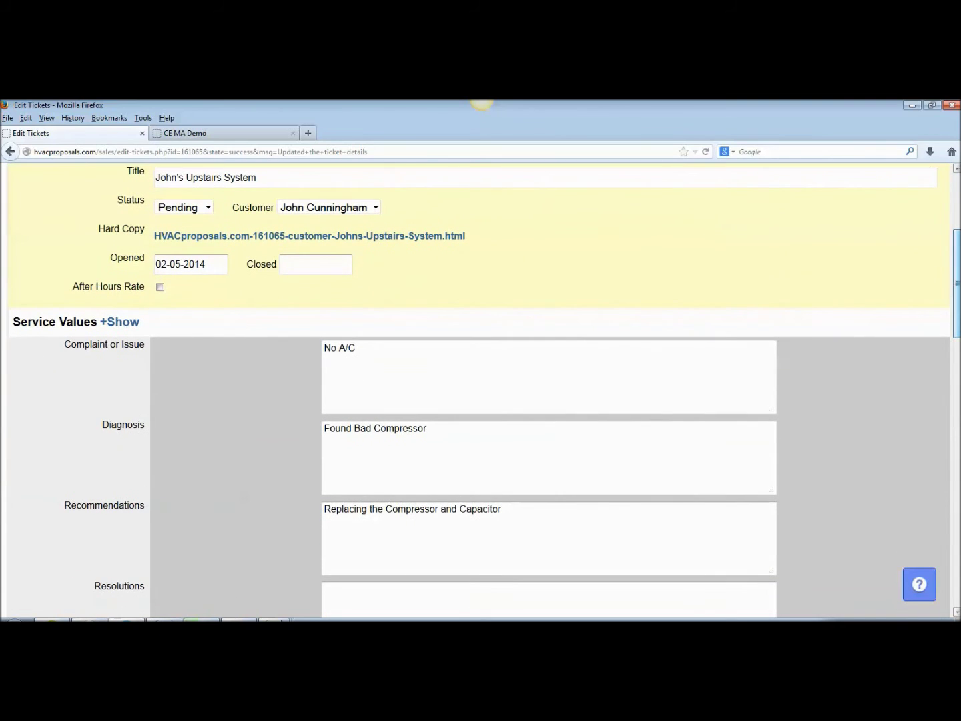
left_click(208, 208)
left_click(194, 230)
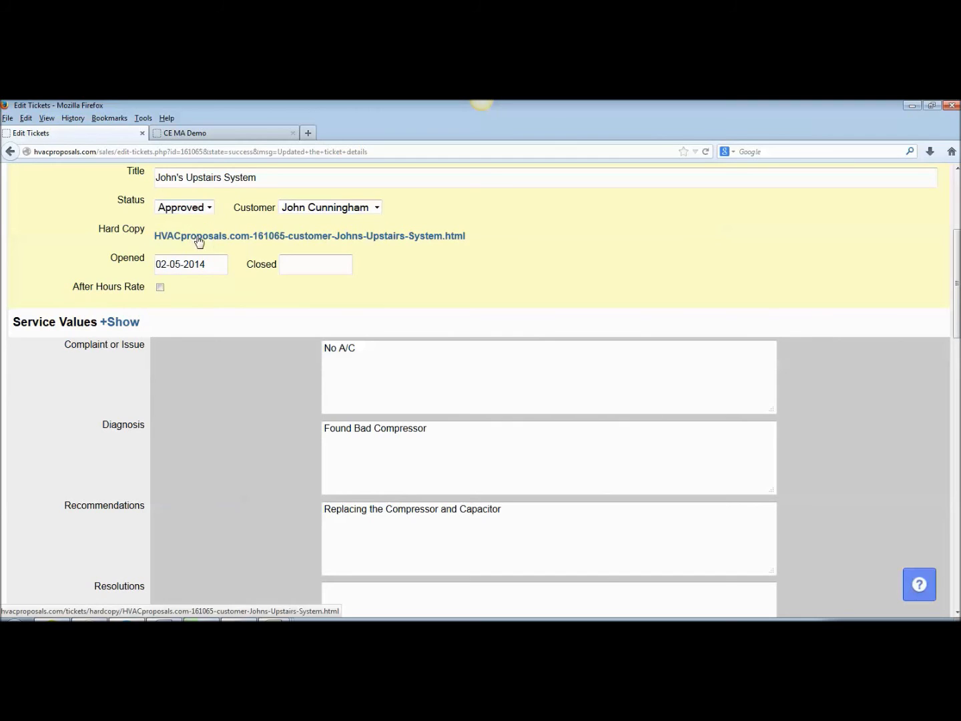
left_click(319, 269)
left_click(375, 354)
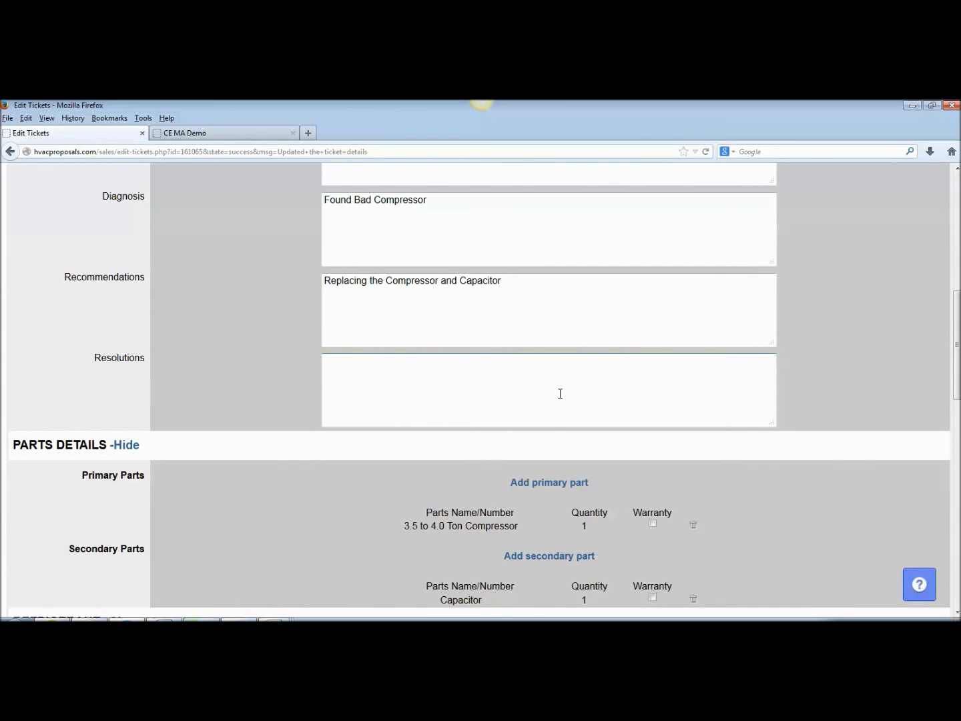
Enter the resolution 'Repaired all components per customer approval' and save the ticket.
type("Repaired all components per c")
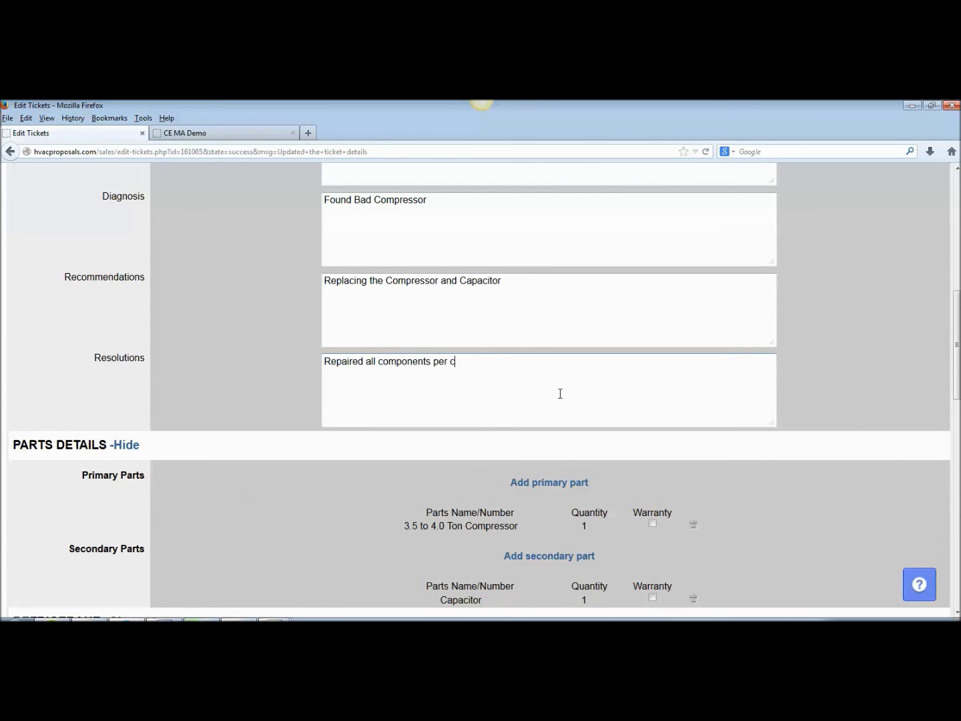
type("ustomer approval")
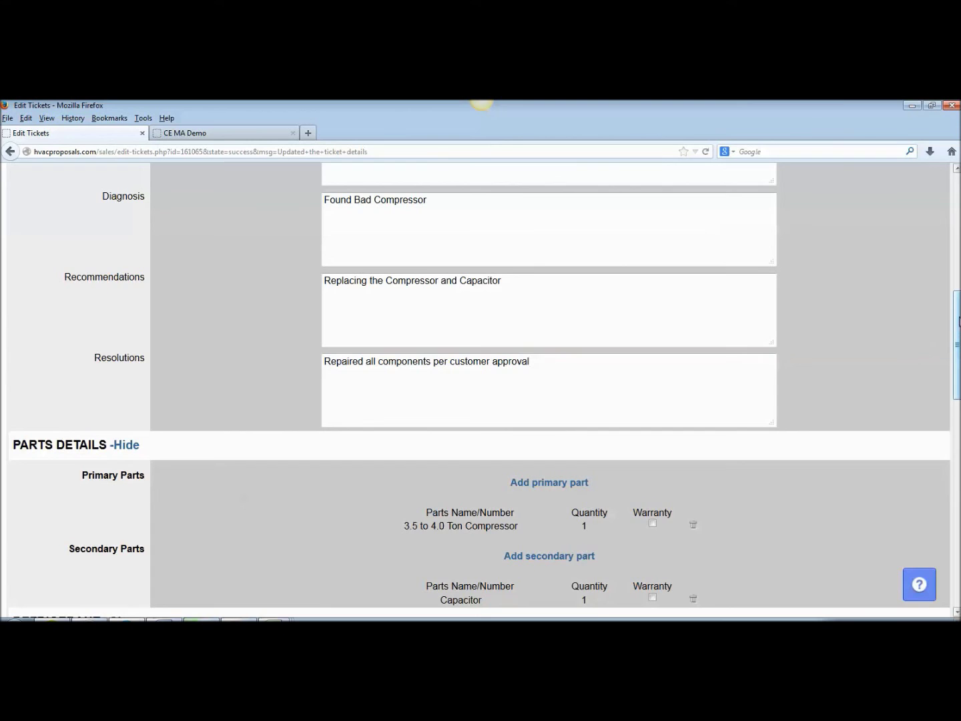
scroll(957, 321, "down", 5)
scroll(484, 389, "down", 5)
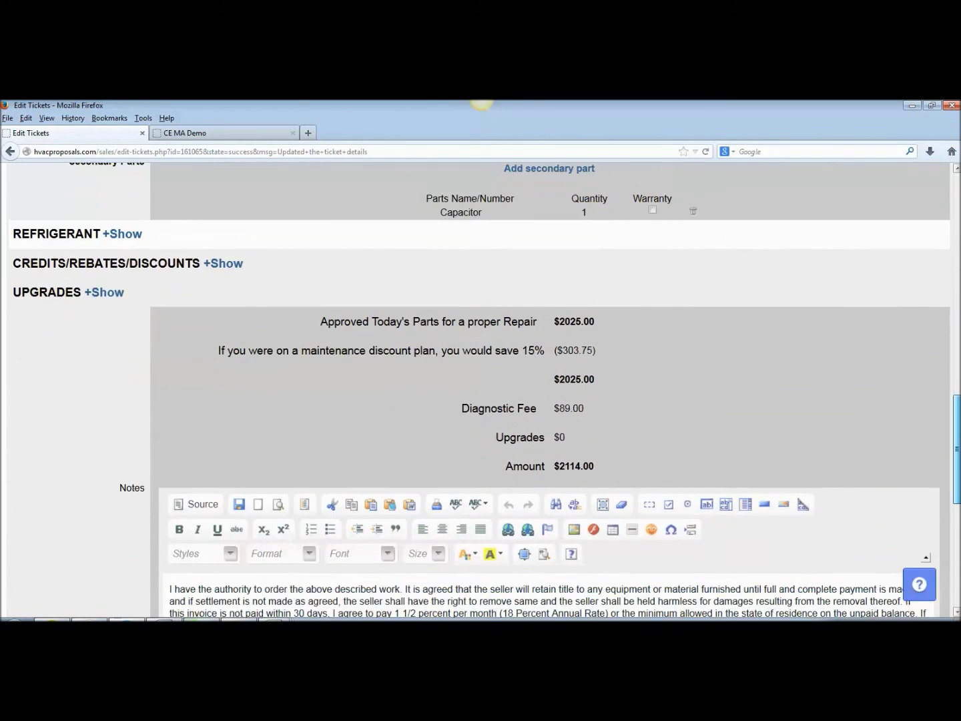
scroll(182, 502, "down", 4)
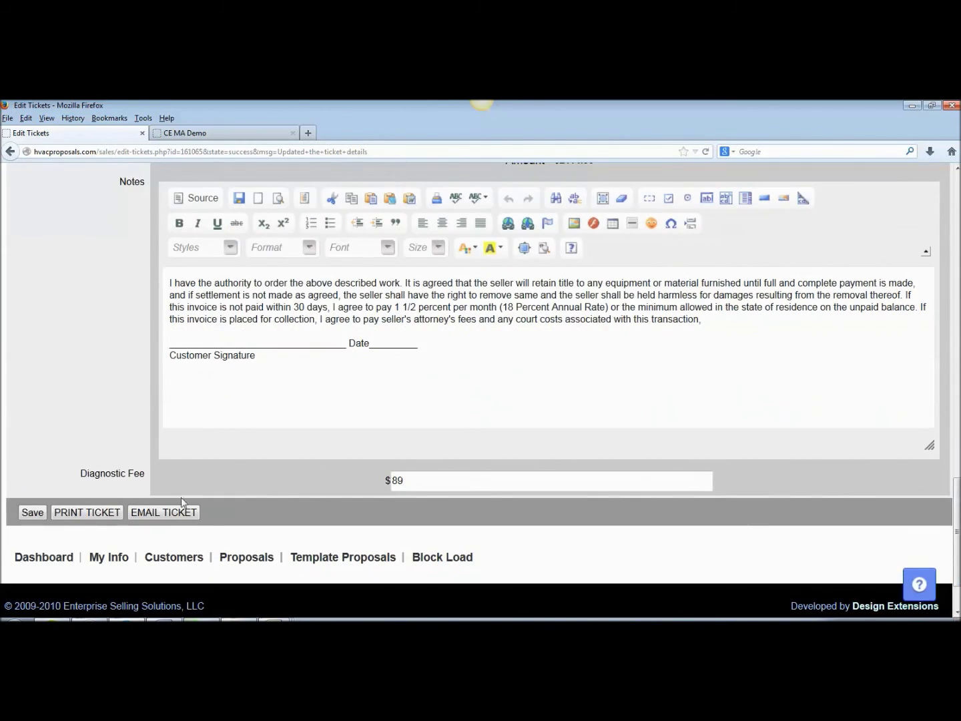
left_click(33, 512)
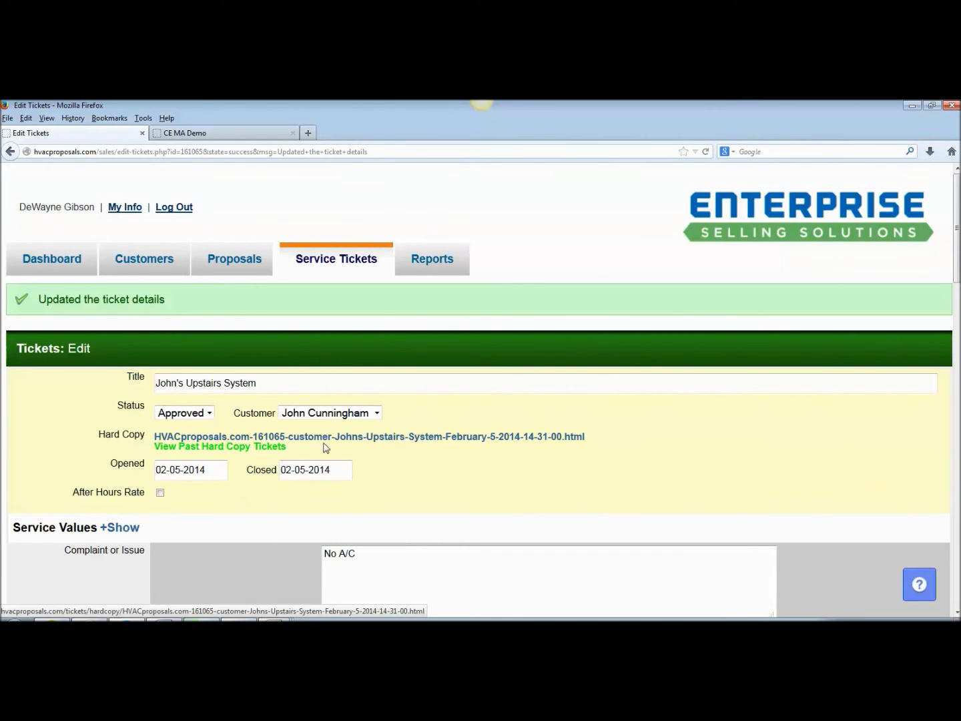
Open the newest hard-copy service invoice from the past hard-copies list.
left_click(268, 448)
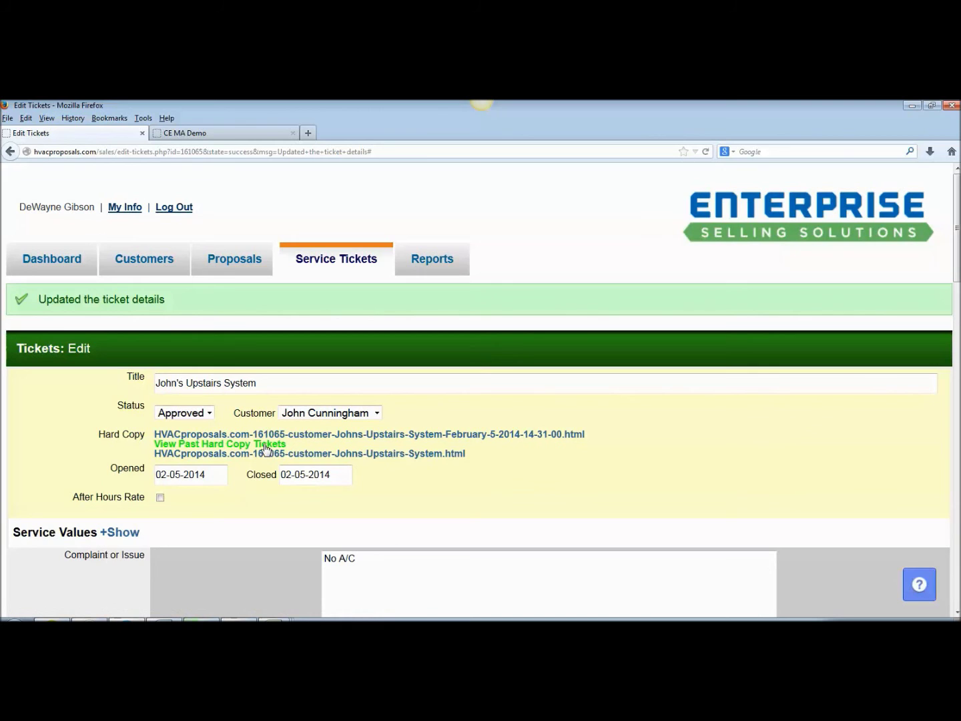
left_click(267, 445)
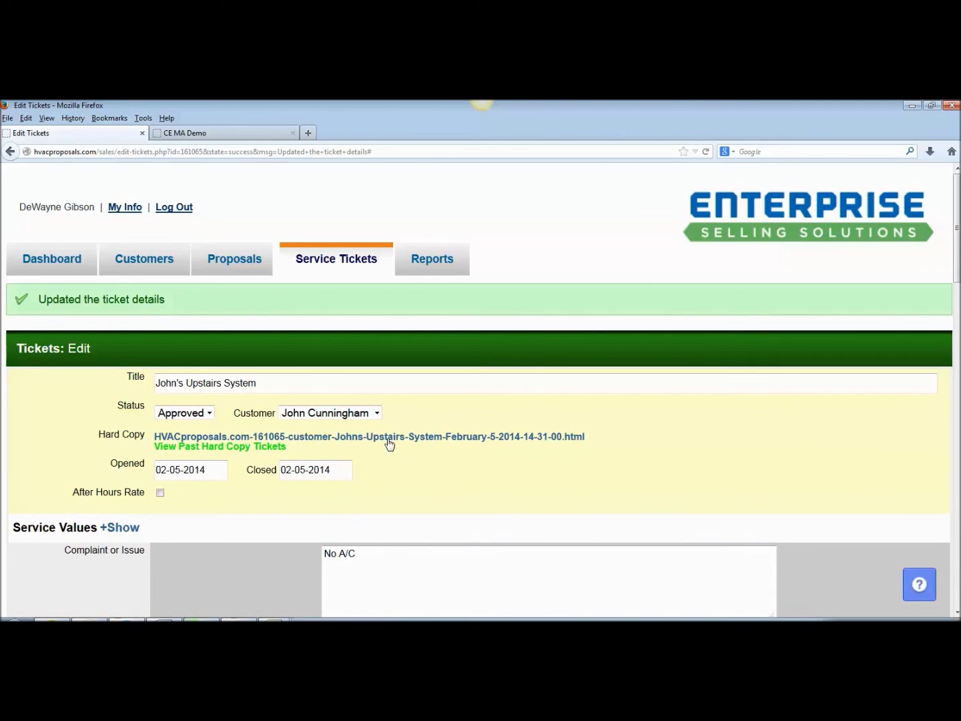
left_click(440, 442)
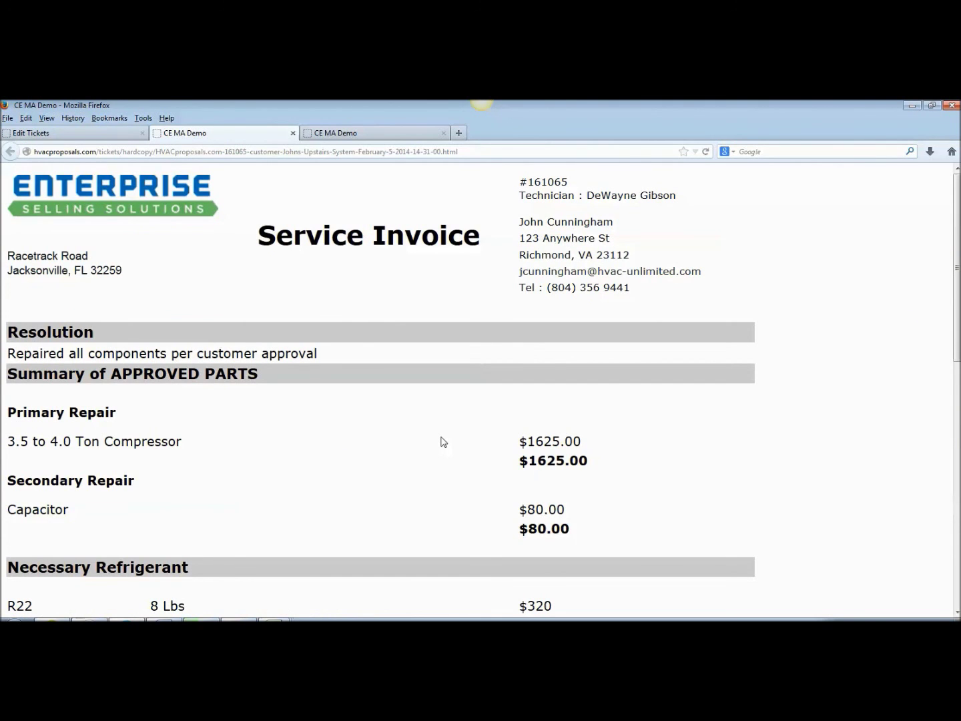
scroll(958, 272, "down", 3)
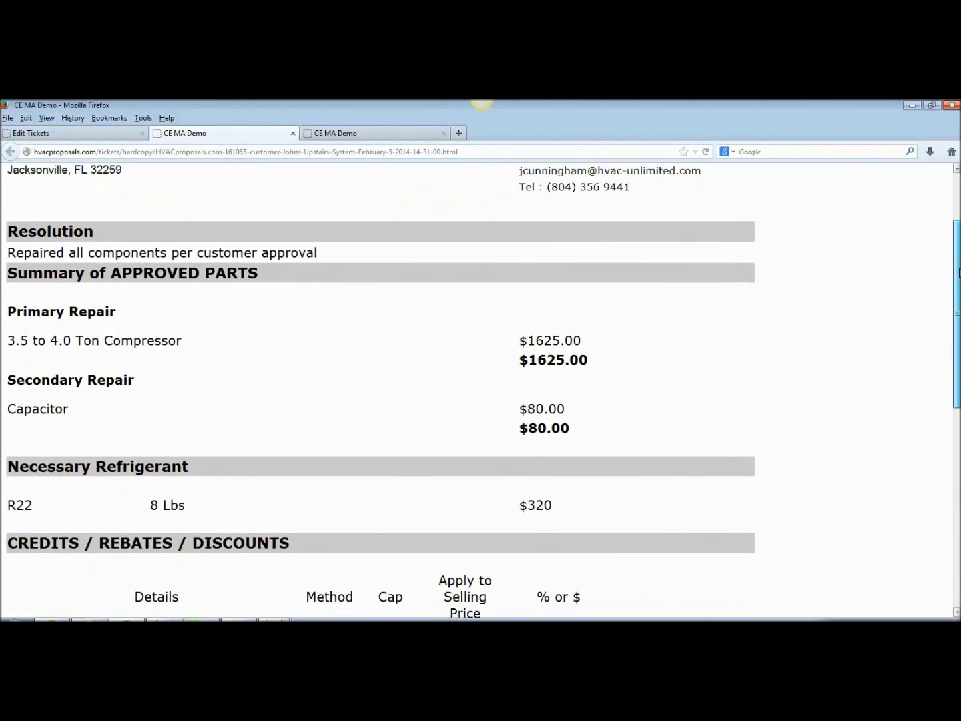
scroll(959, 272, "down", 2)
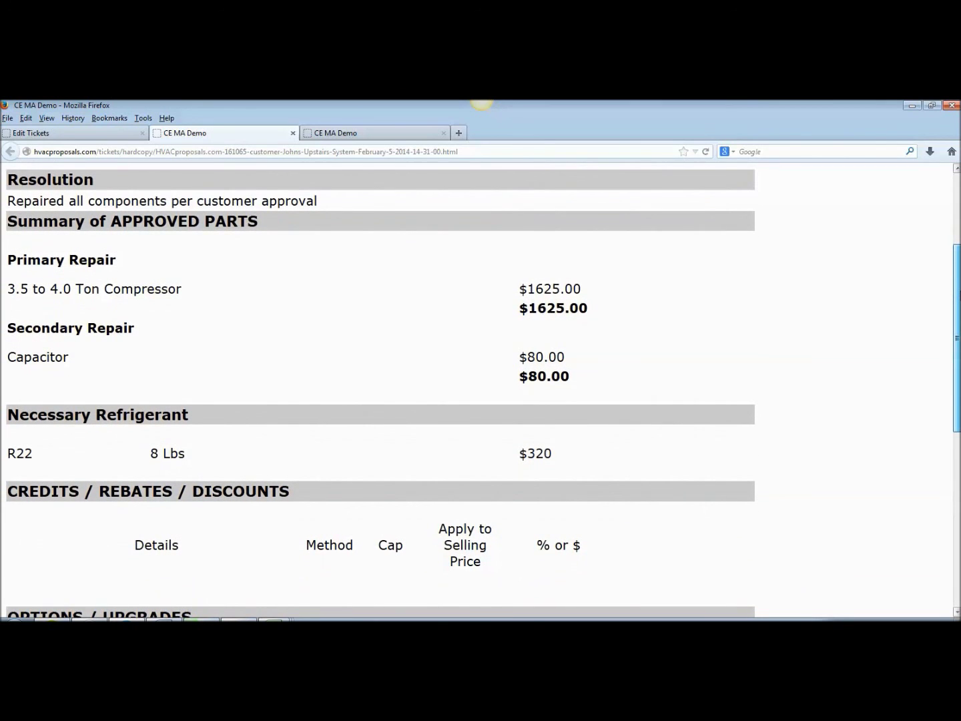
Verify parts $2025.00, $303.75 plan saving, $89.00 diagnostic fee and $2114.00 invoice total.
left_click_drag(526, 289, 639, 389)
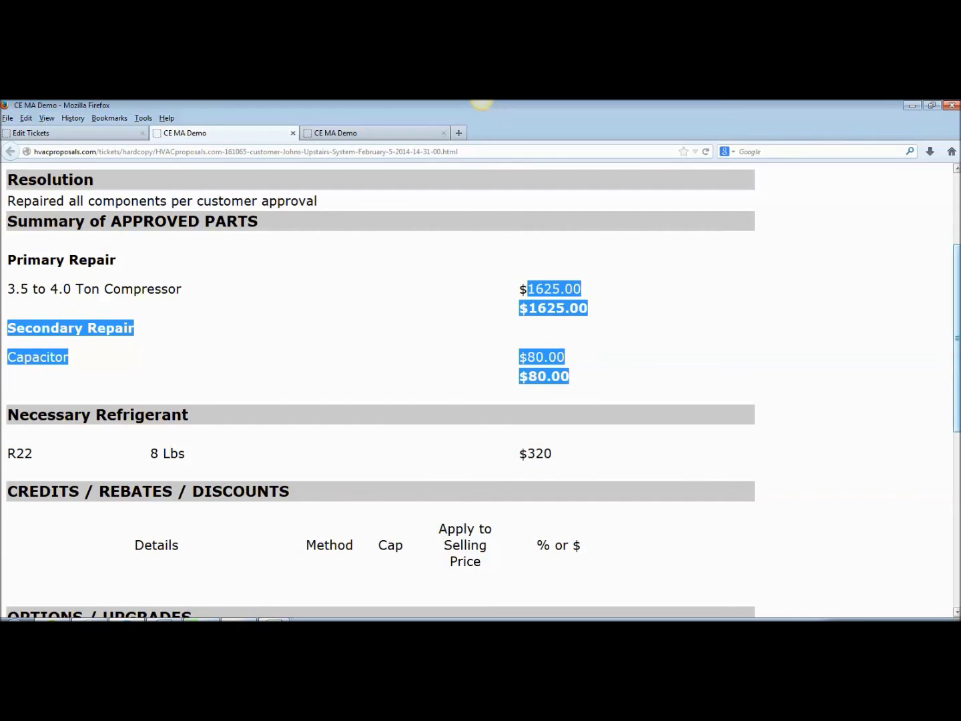
scroll(958, 363, "down", 5)
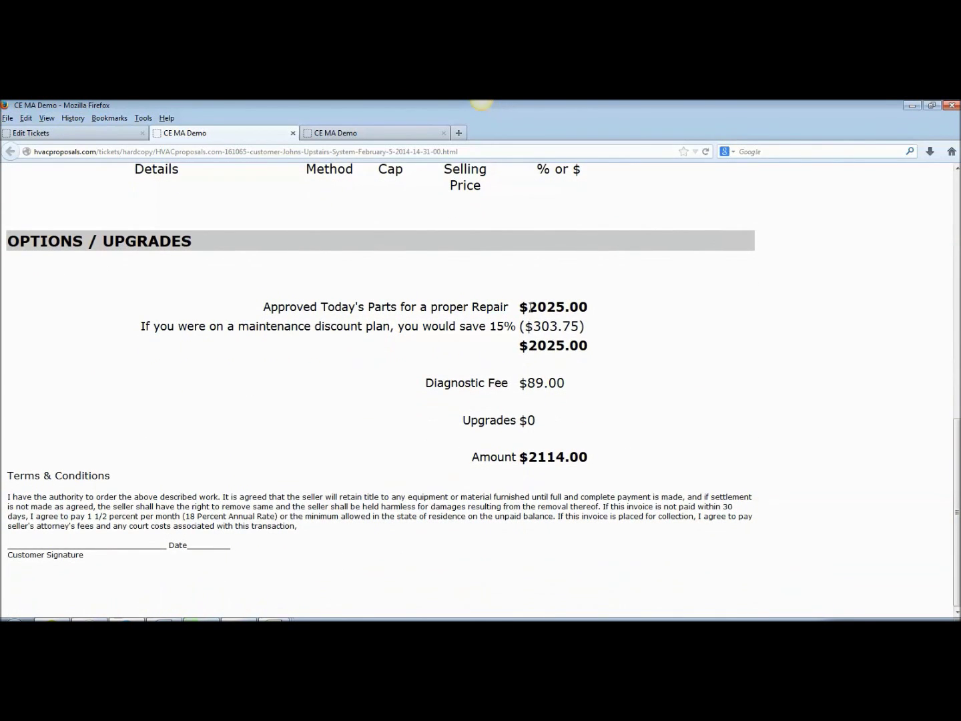
left_click_drag(527, 301, 583, 304)
left_click_drag(528, 343, 600, 351)
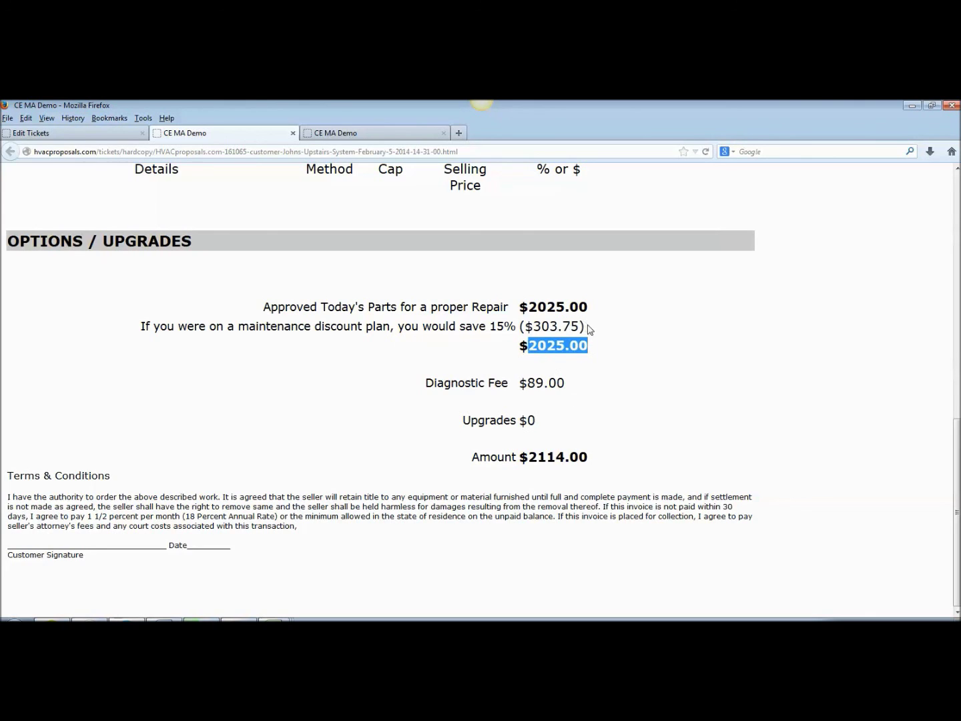
left_click_drag(588, 327, 513, 326)
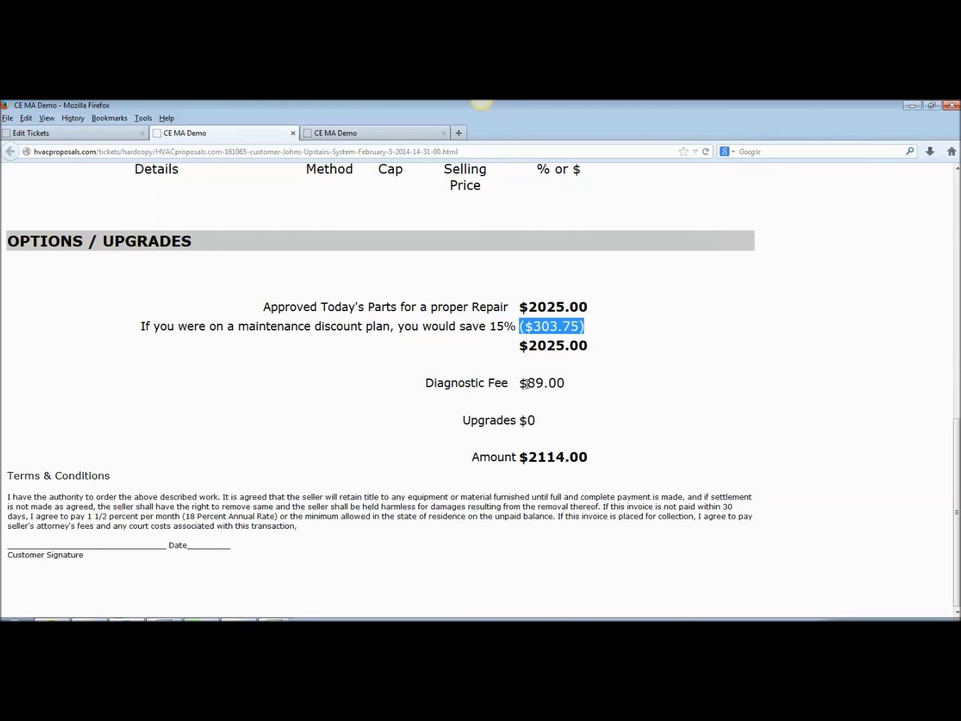
left_click_drag(526, 383, 564, 381)
left_click(525, 460)
left_click_drag(525, 459, 598, 459)
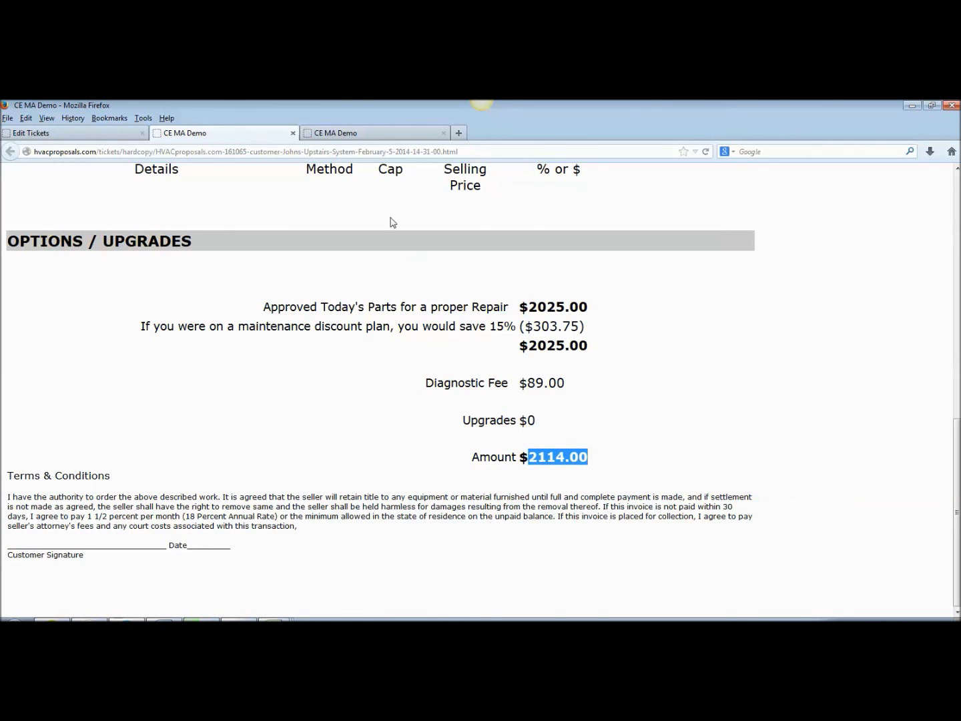
Confirm the discovery hard copy also totals $2114.00, then return to the ticket edit page.
left_click(368, 137)
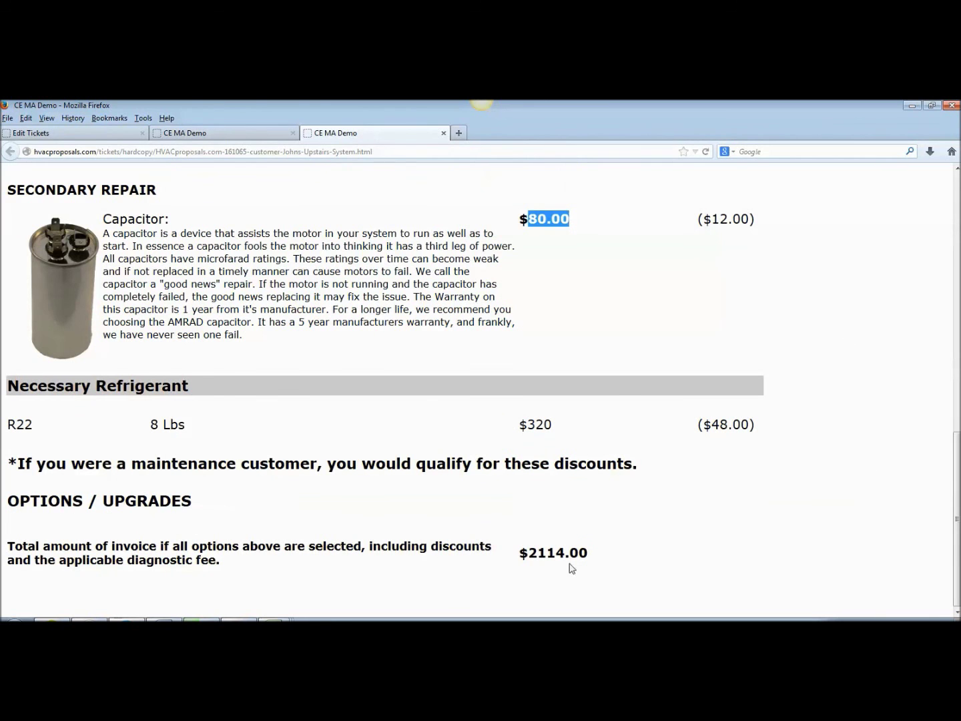
left_click_drag(519, 556, 590, 554)
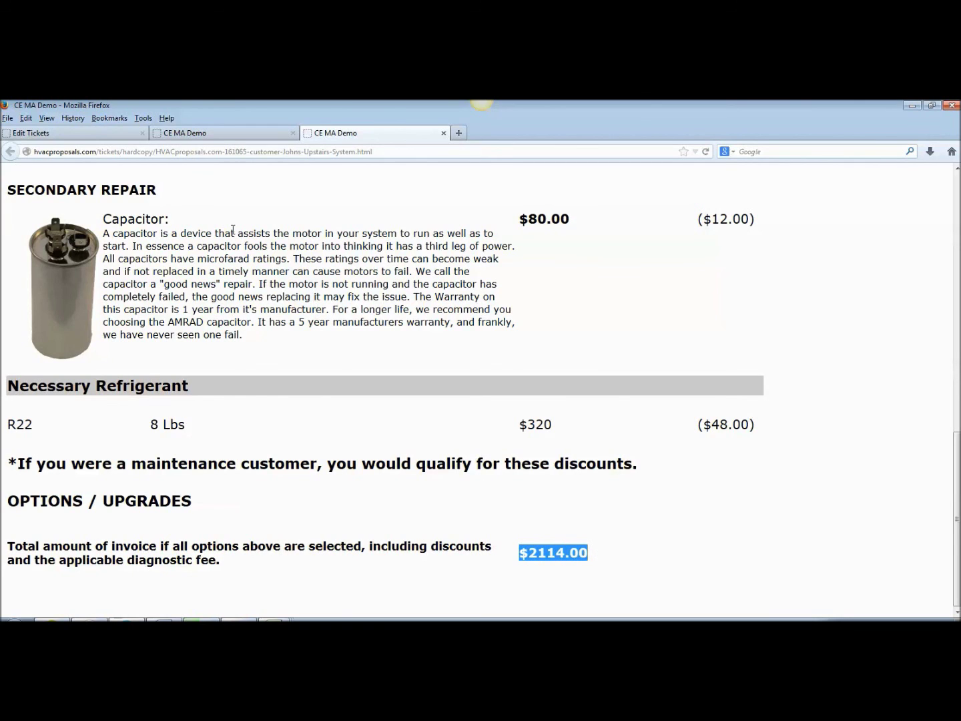
left_click(48, 137)
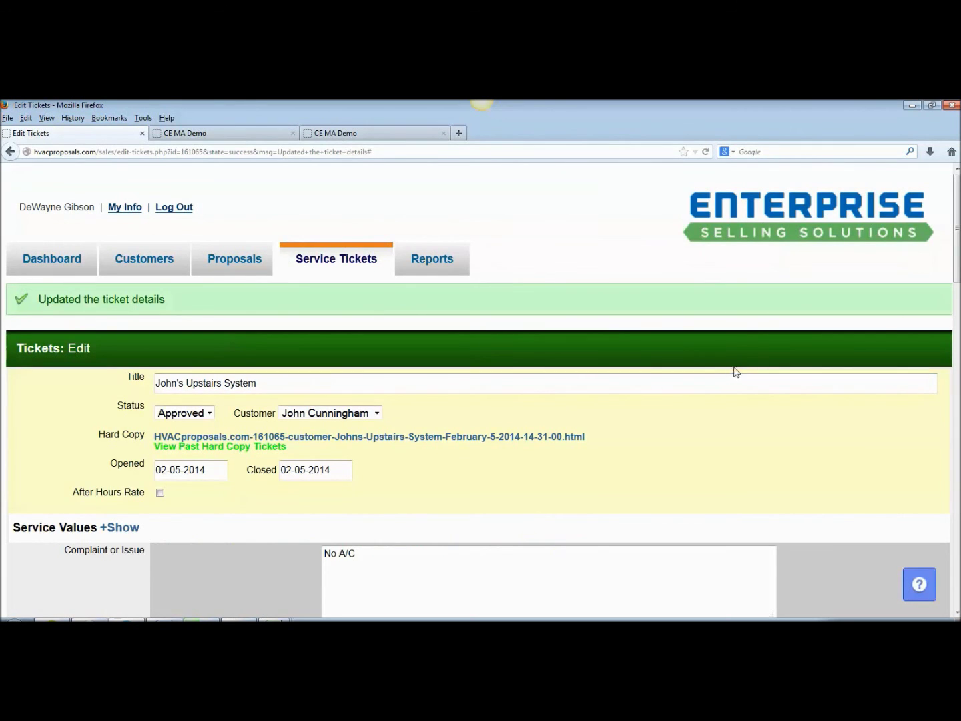
left_click_drag(957, 244, 957, 417)
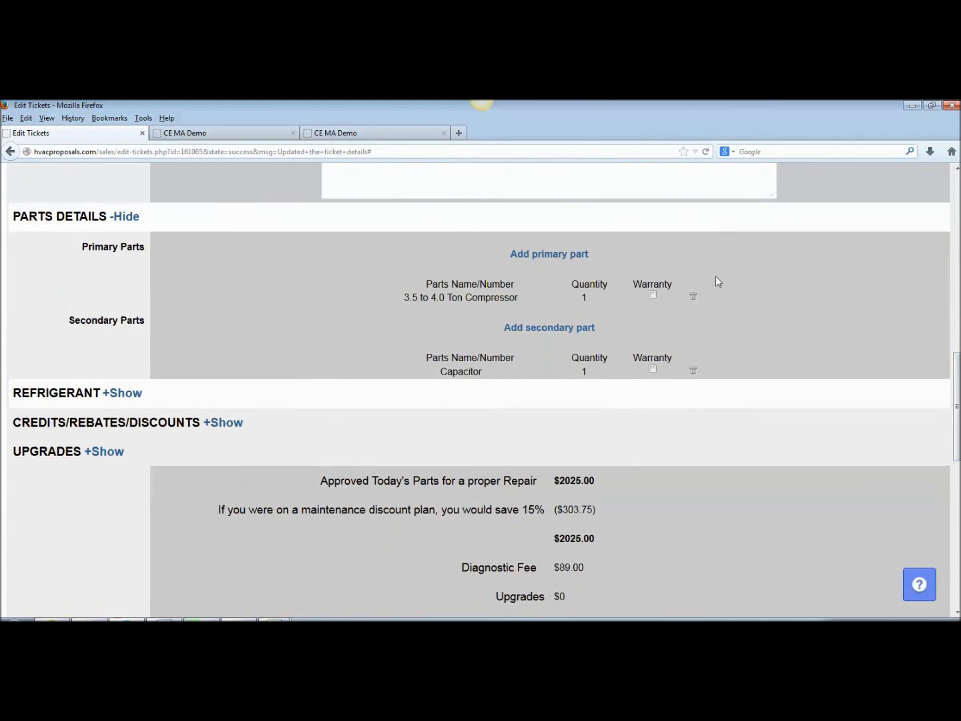
left_click(652, 368)
left_click(652, 369)
left_click(652, 294)
left_click_drag(958, 402, 957, 513)
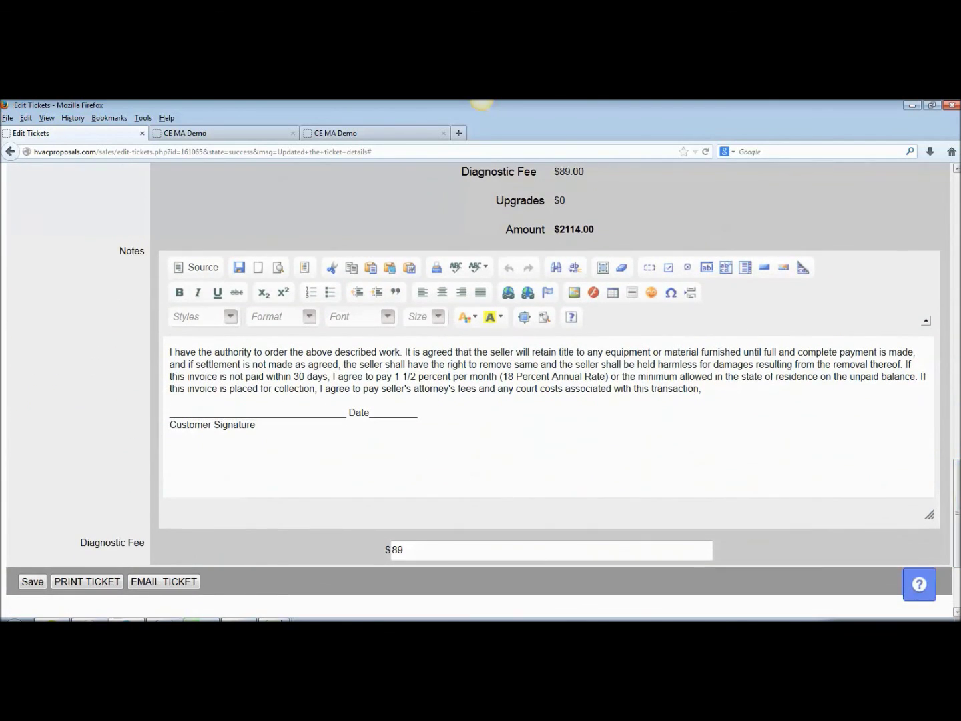